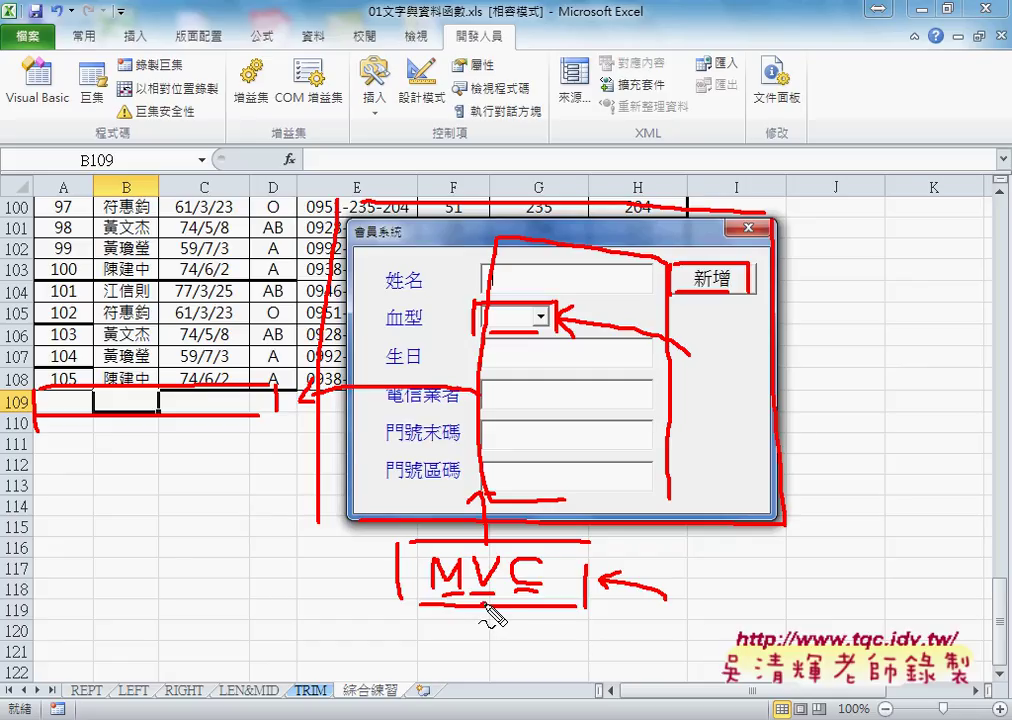
Close the running member form and rearrange the editor window and project tree.
mouse_move(521, 603)
left_mouse_down()
mouse_move(538, 604)
mouse_move(436, 601)
left_mouse_up()
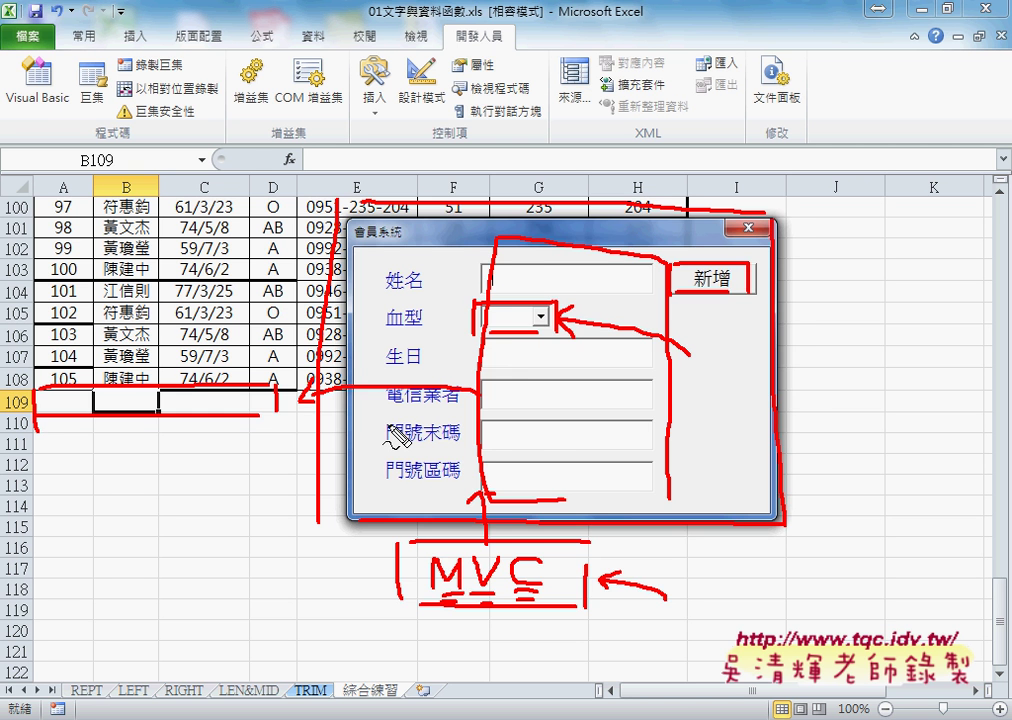
key("Escape")
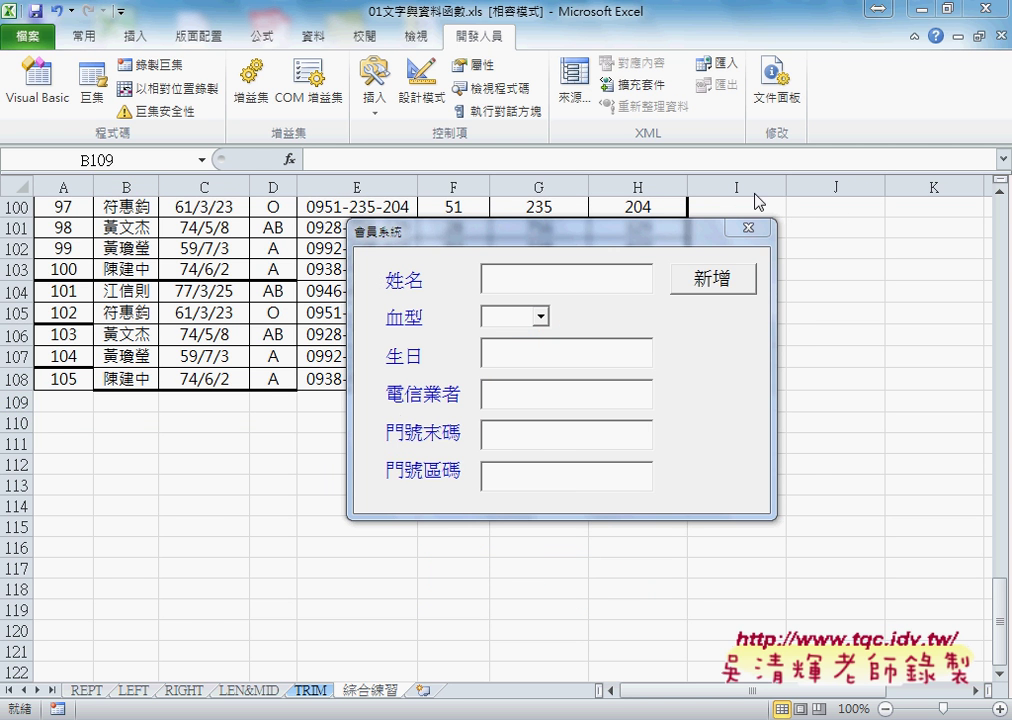
left_click(748, 228)
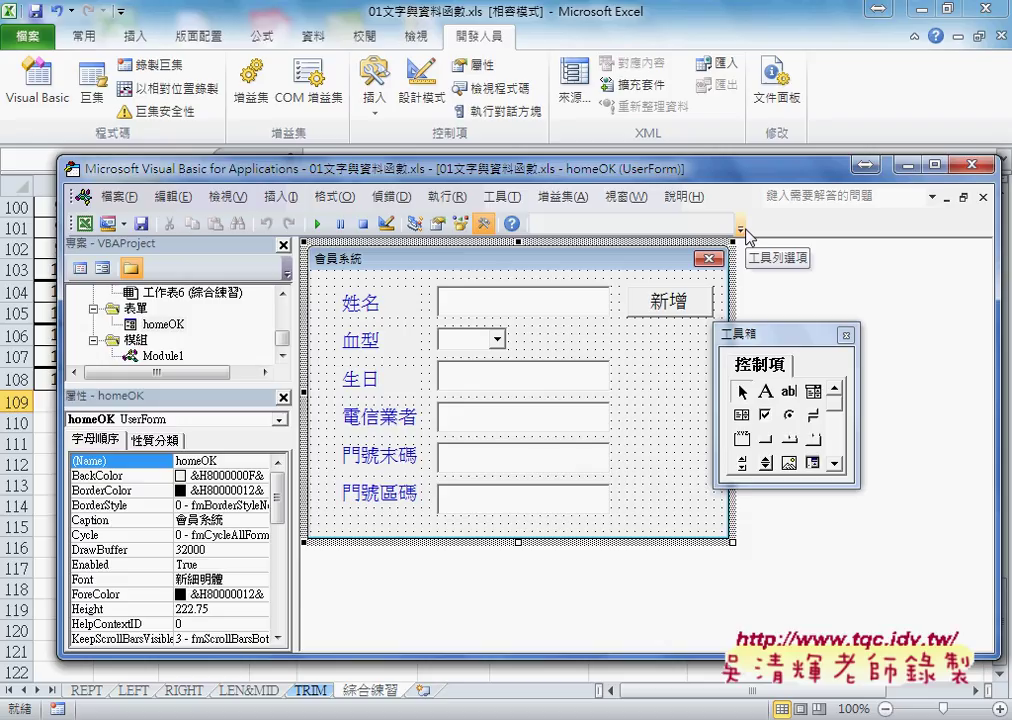
left_click_drag(640, 178, 590, 104)
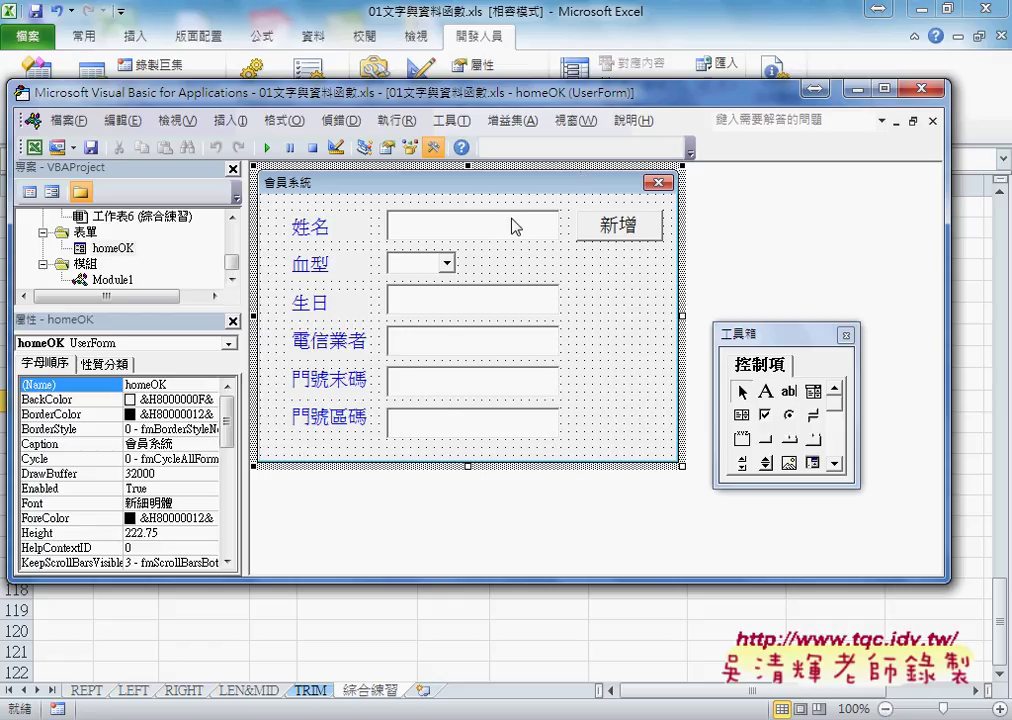
left_click_drag(213, 306, 165, 405)
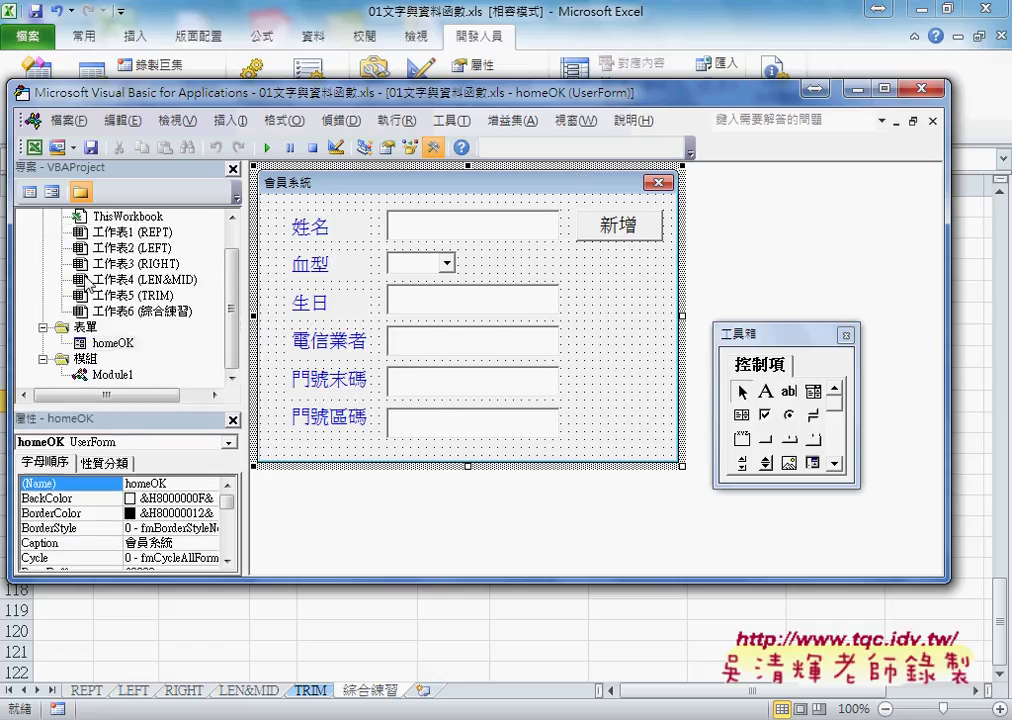
Insert a new blank UserForm into the 表單 folder via 插入 > 自訂表單.
left_click(113, 344)
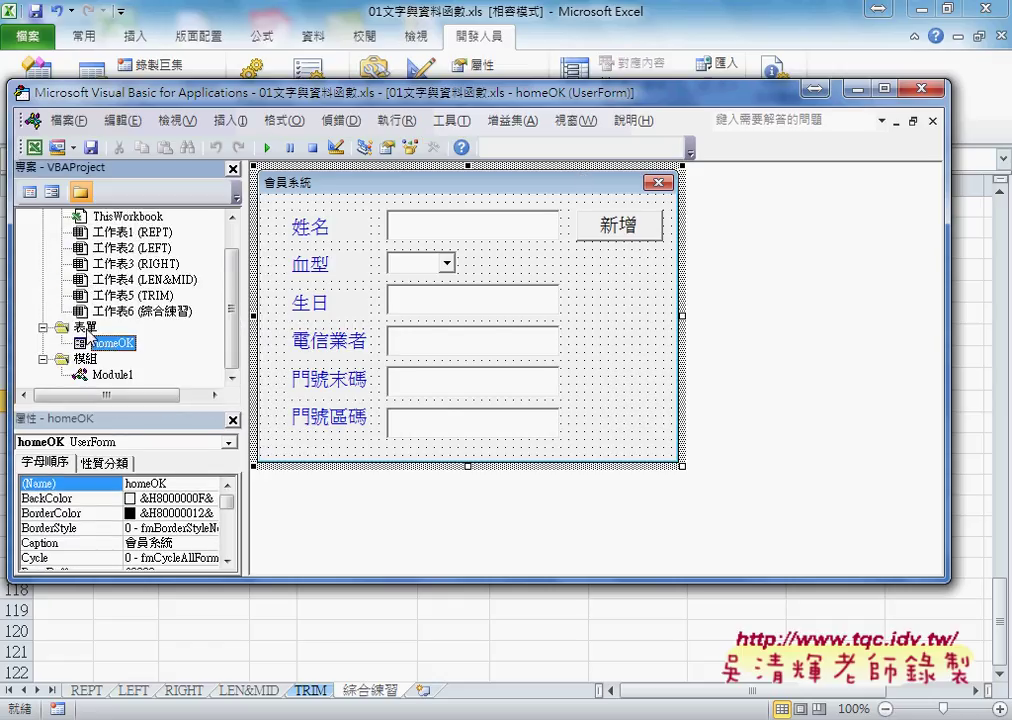
left_click(87, 330)
right_click(88, 328)
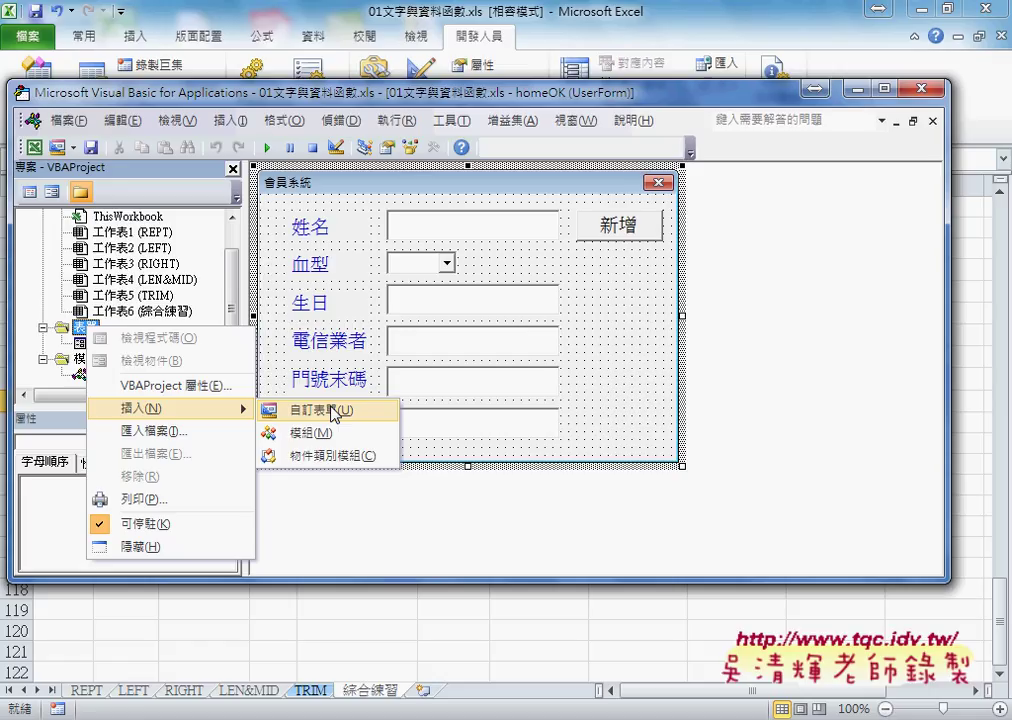
left_click(334, 413)
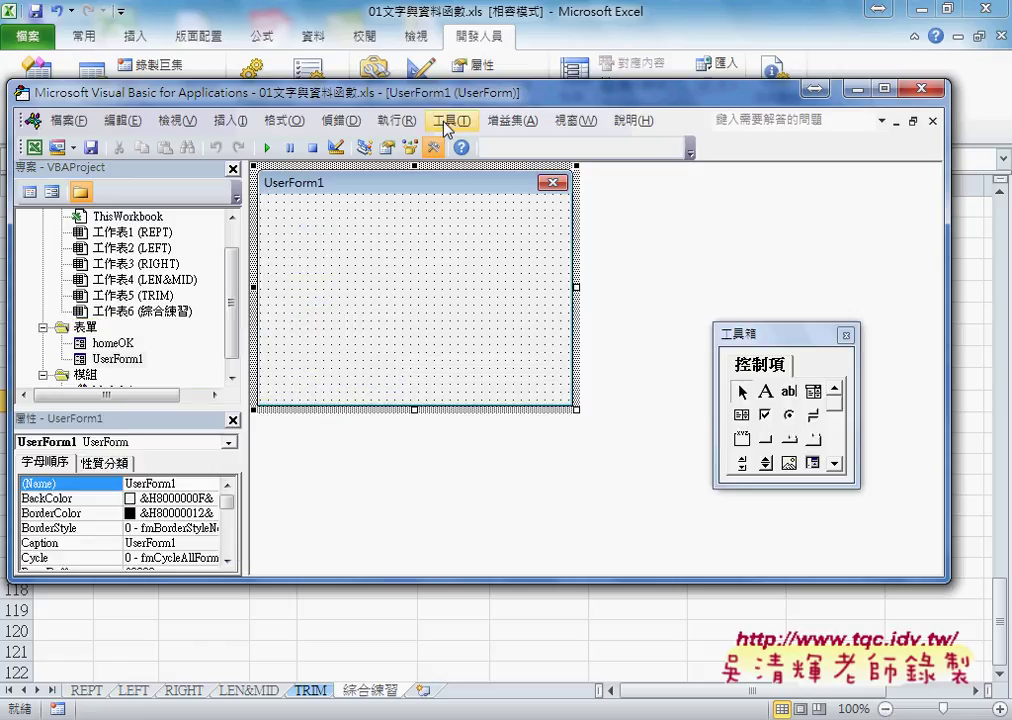
Enlarge the blank UserForm1 in two resizes after shifting the editor window.
left_click_drag(451, 98, 498, 71)
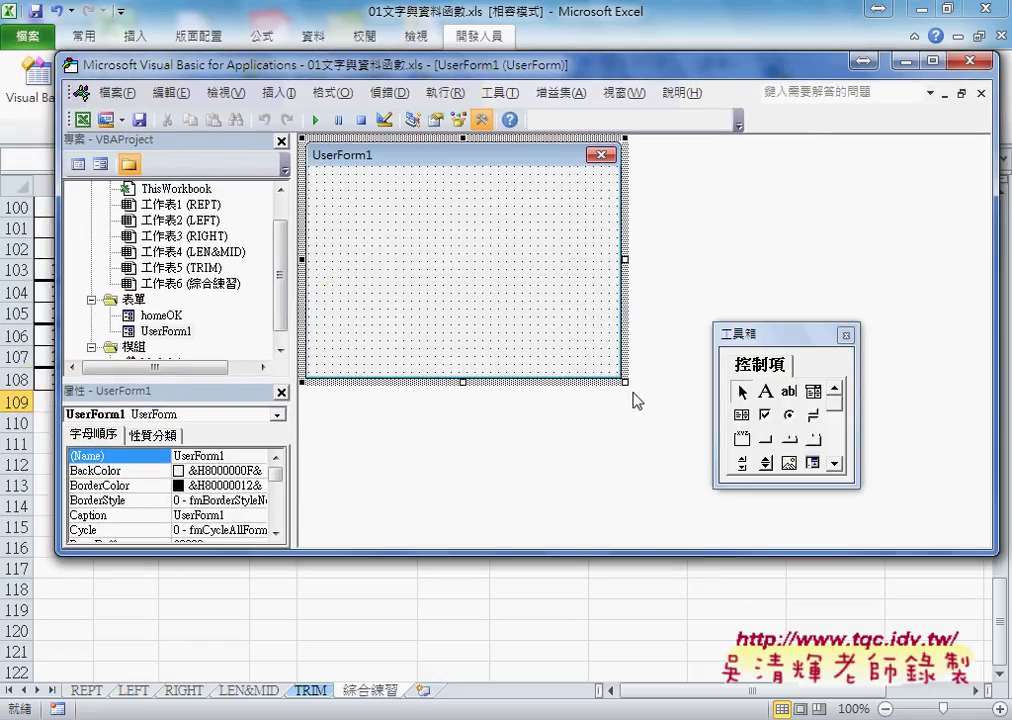
left_click_drag(623, 382, 729, 458)
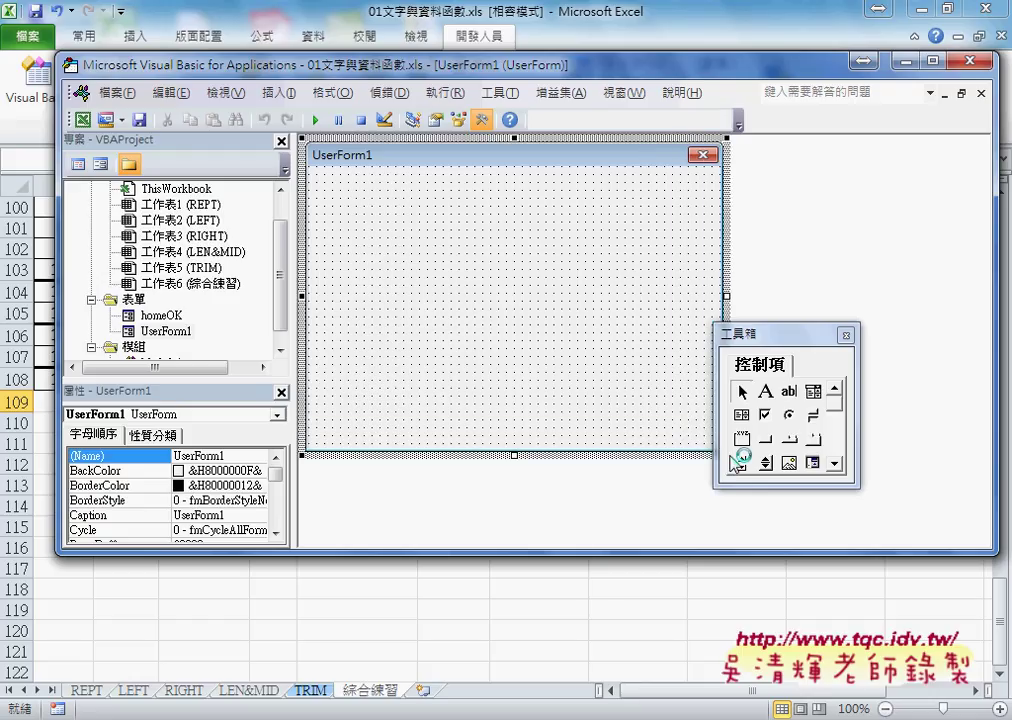
mouse_move(785, 334)
left_mouse_down()
mouse_move(840, 172)
mouse_move(818, 160)
left_mouse_up()
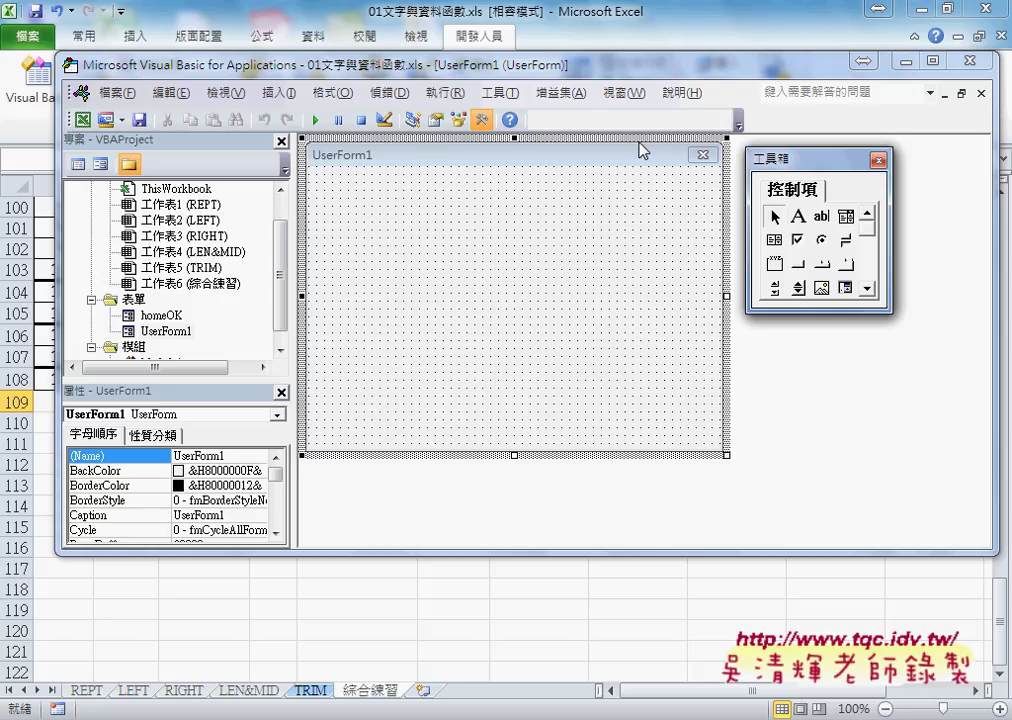
Set the form's (Name) property to home, with the Toolbox closed.
left_click(185, 366)
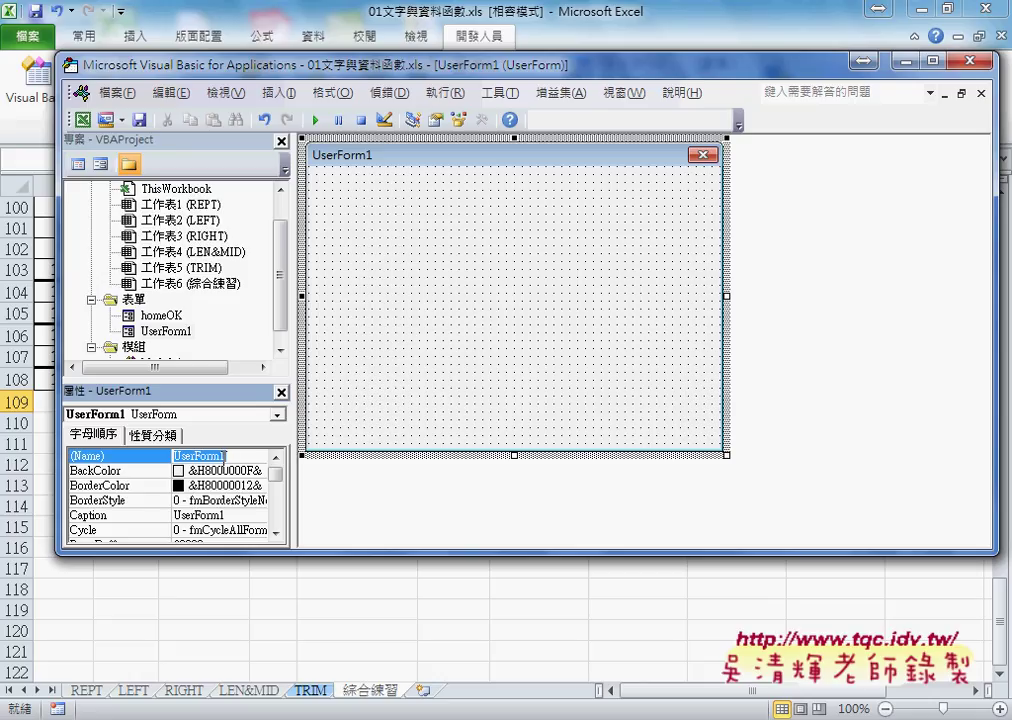
type("home")
key("Return")
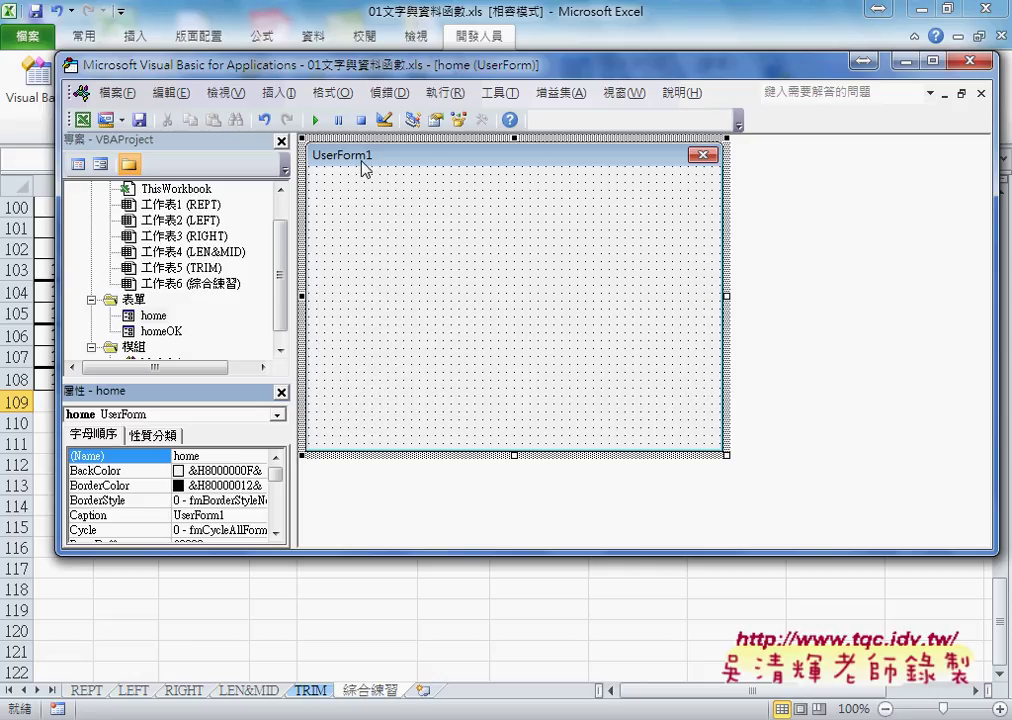
Replace the Caption UserForm1 with 會員系統 using the phonetic IME, then restore the Toolbox.
left_click_drag(233, 379, 234, 318)
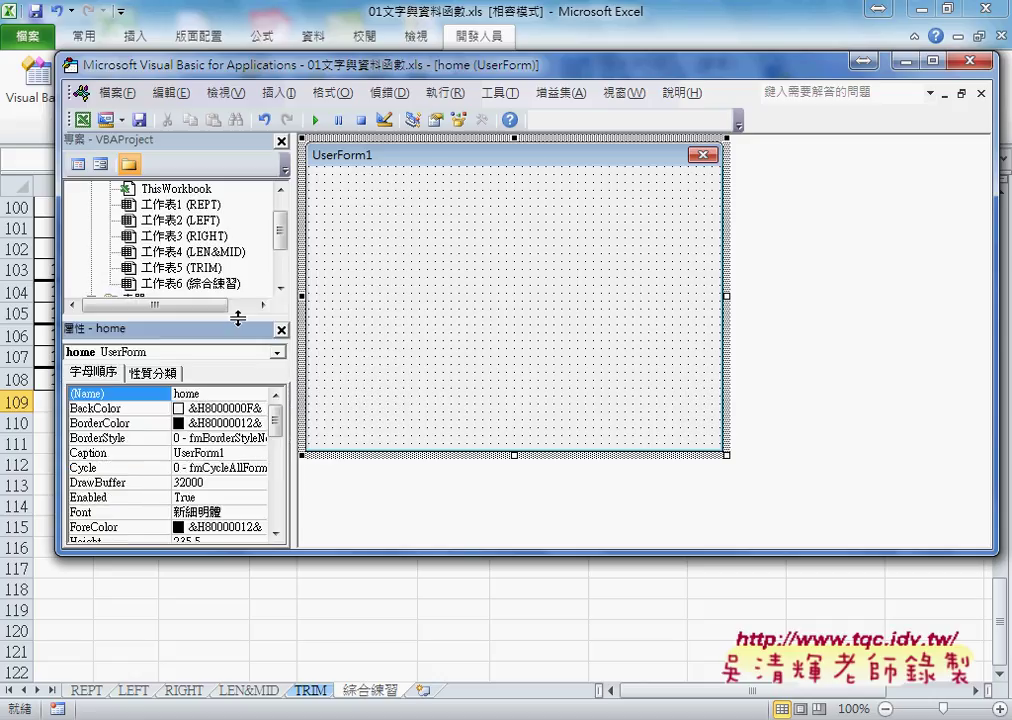
left_click(200, 453)
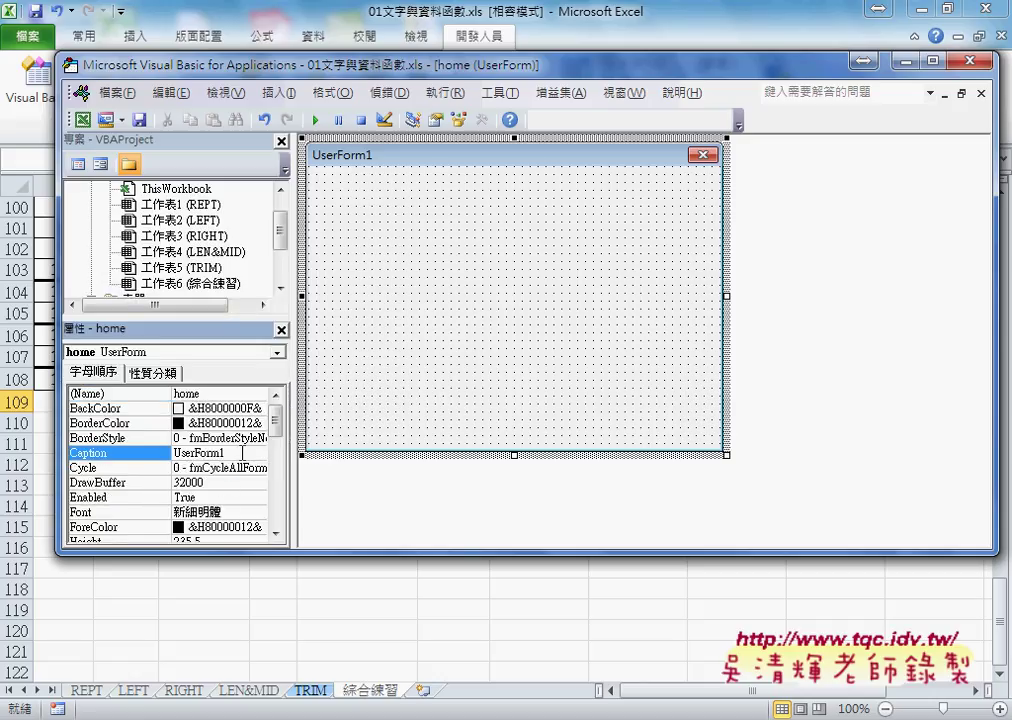
double_click(205, 453)
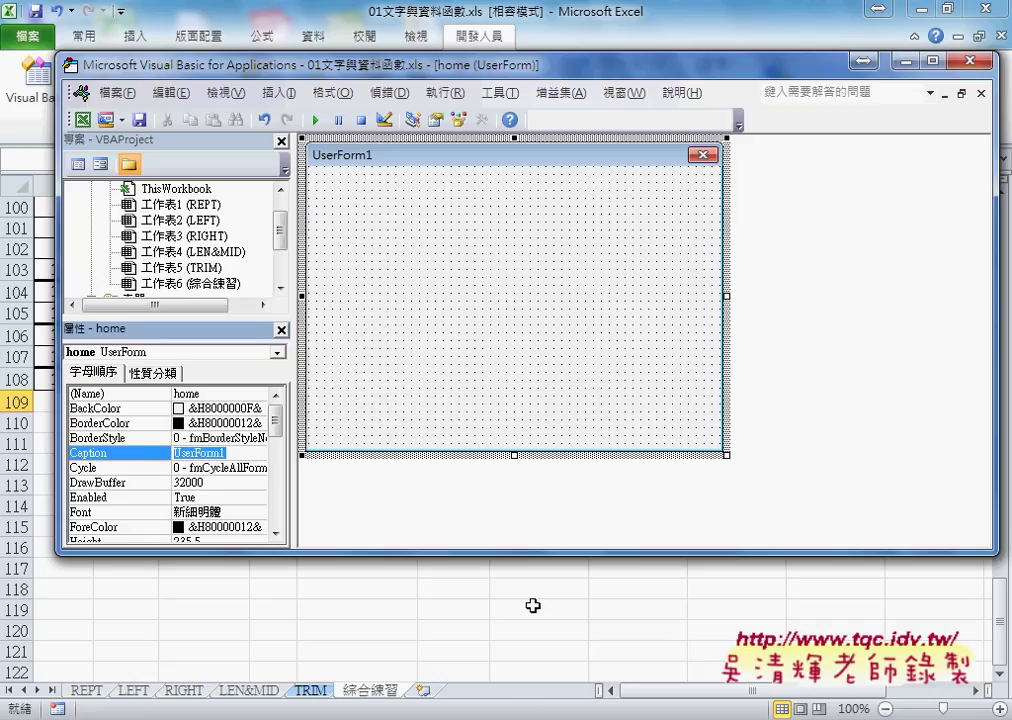
key("BackSpace")
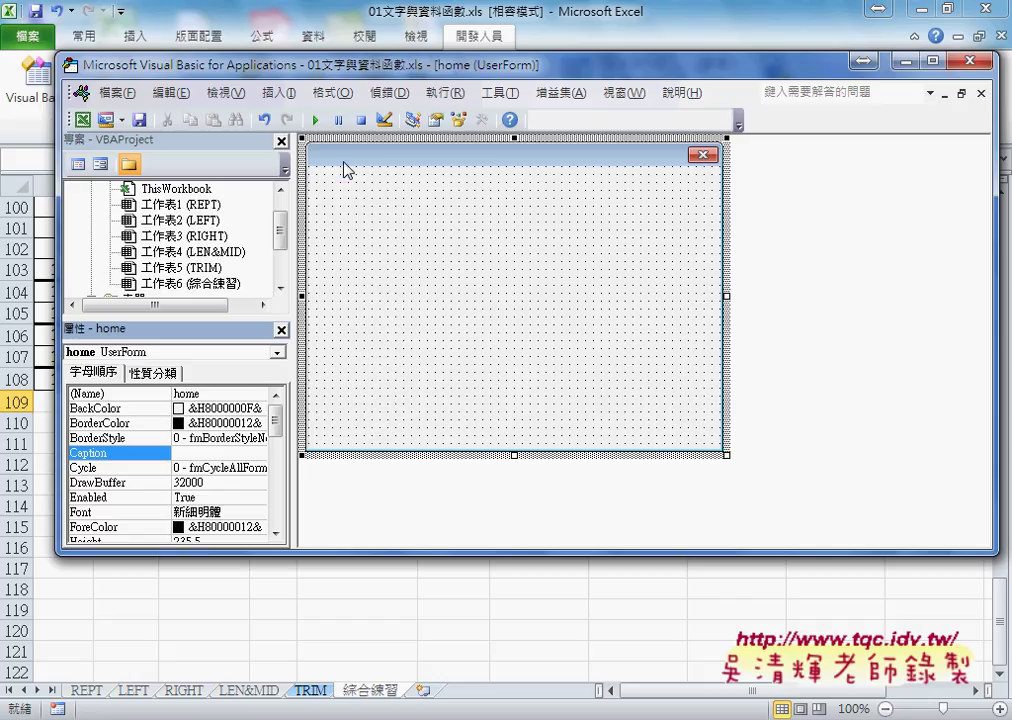
left_click(500, 718)
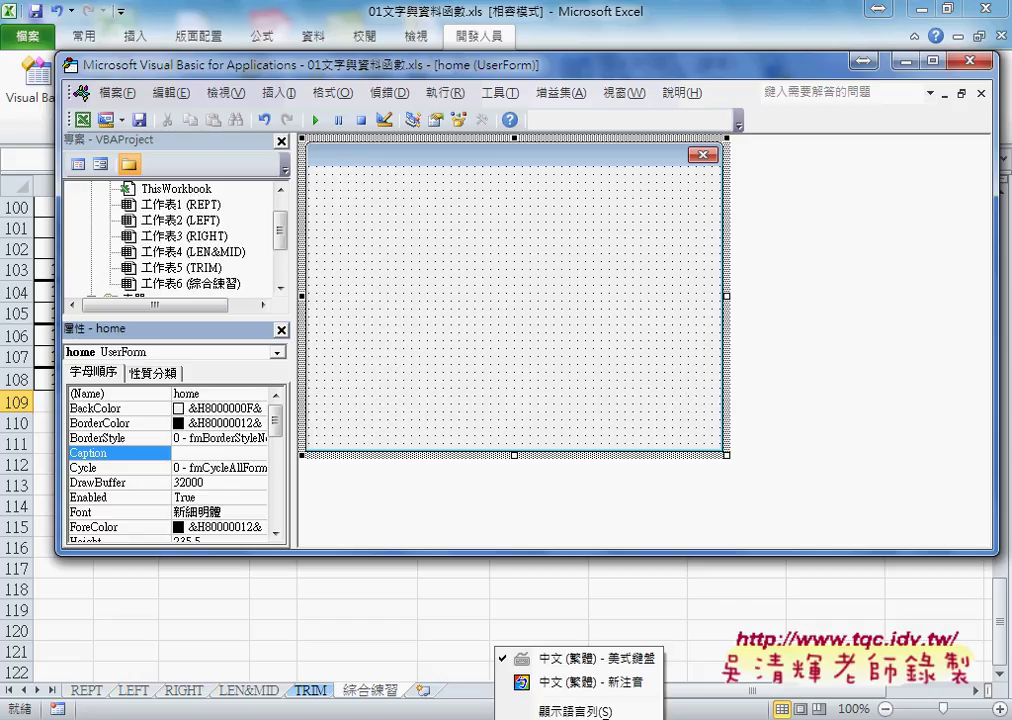
left_click(560, 682)
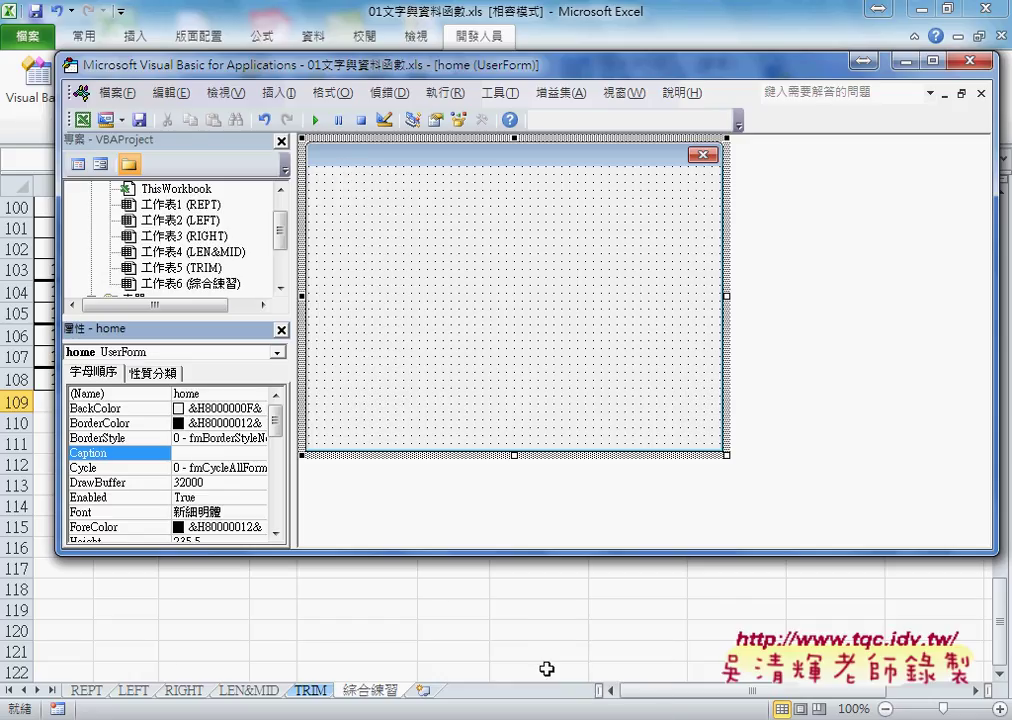
type("o")
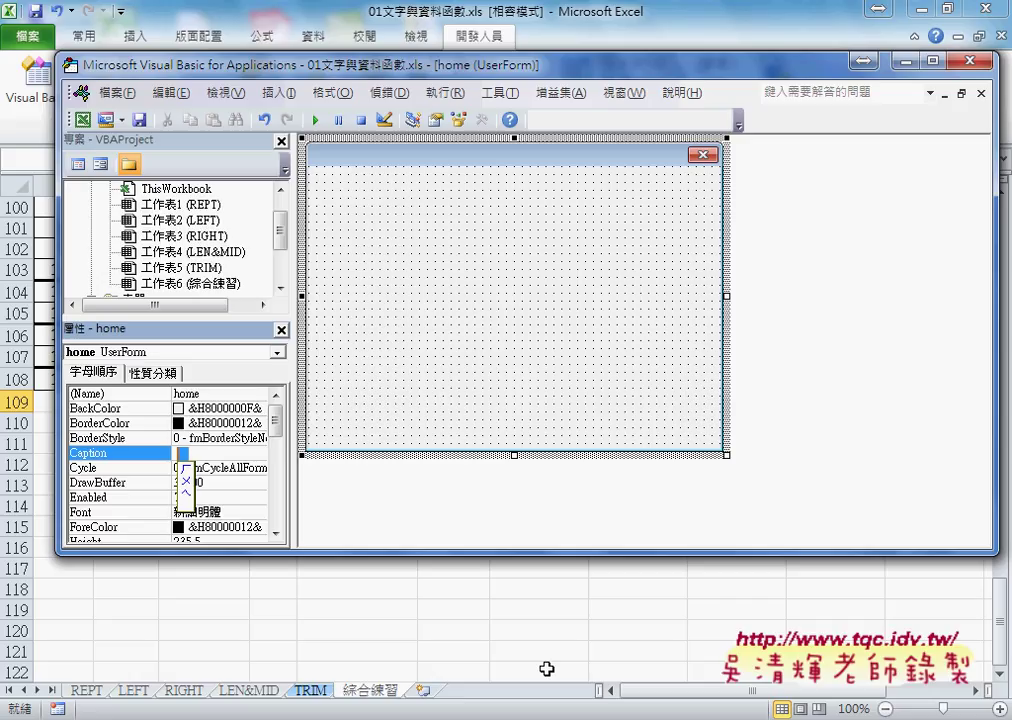
type("4ru6")
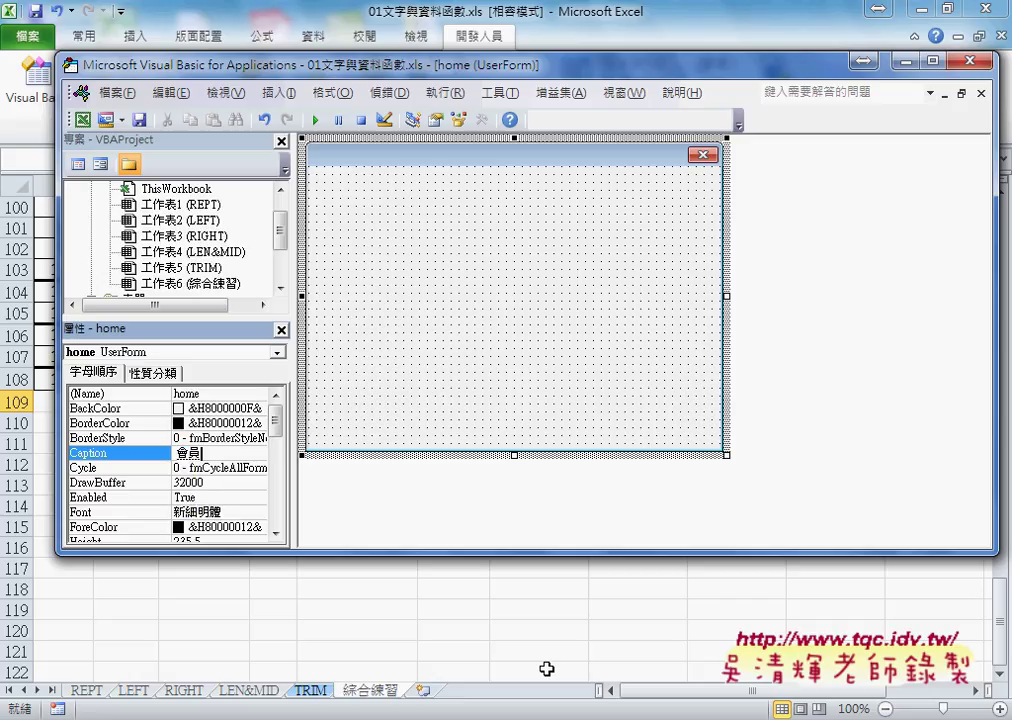
type("3")
key("Down")
key("Return")
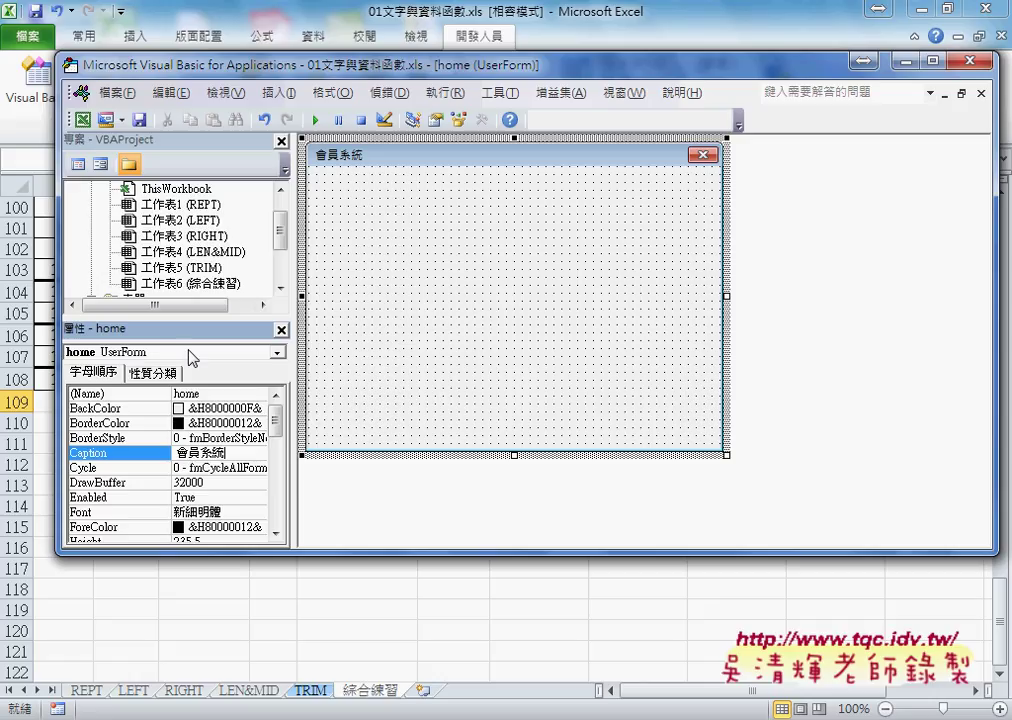
left_click(530, 312)
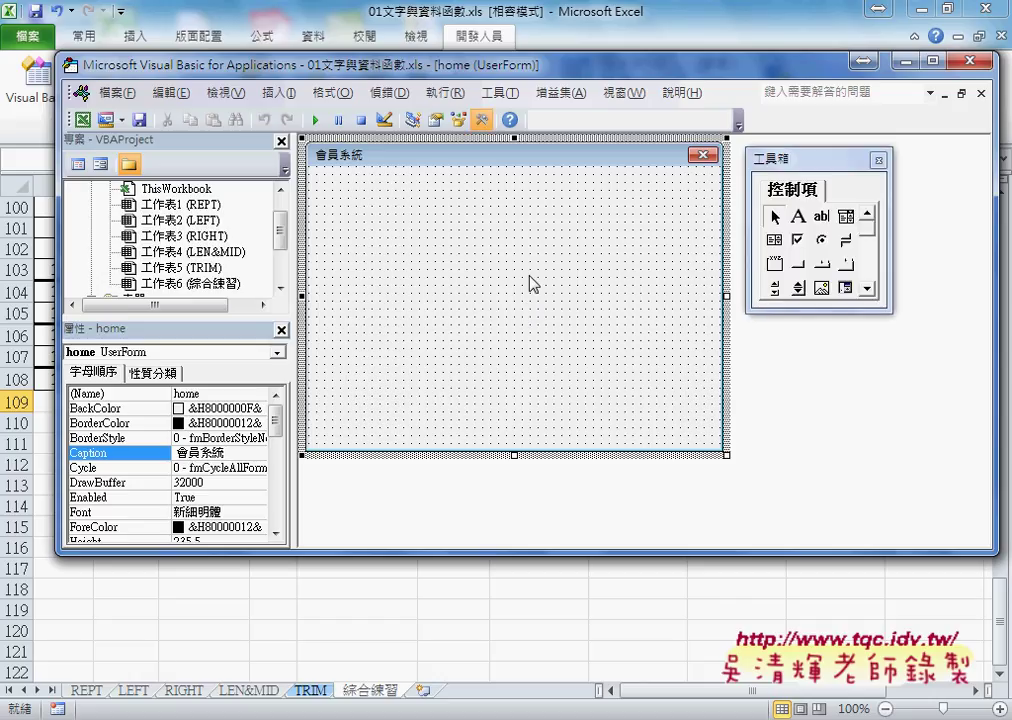
mouse_move(510, 66)
left_mouse_down()
mouse_move(518, 265)
mouse_move(512, 243)
left_mouse_up()
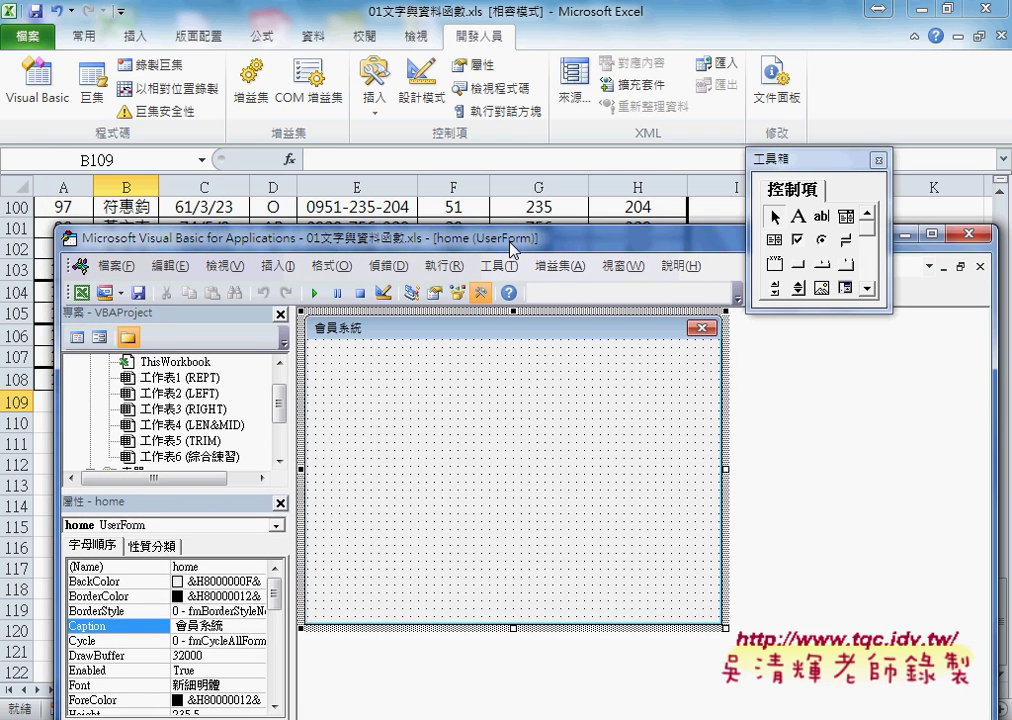
Copy the TRIM sheet header cells B3:H3, 姓名 through 門號末碼.
left_click(880, 127)
left_click_drag(996, 640, 1008, 270)
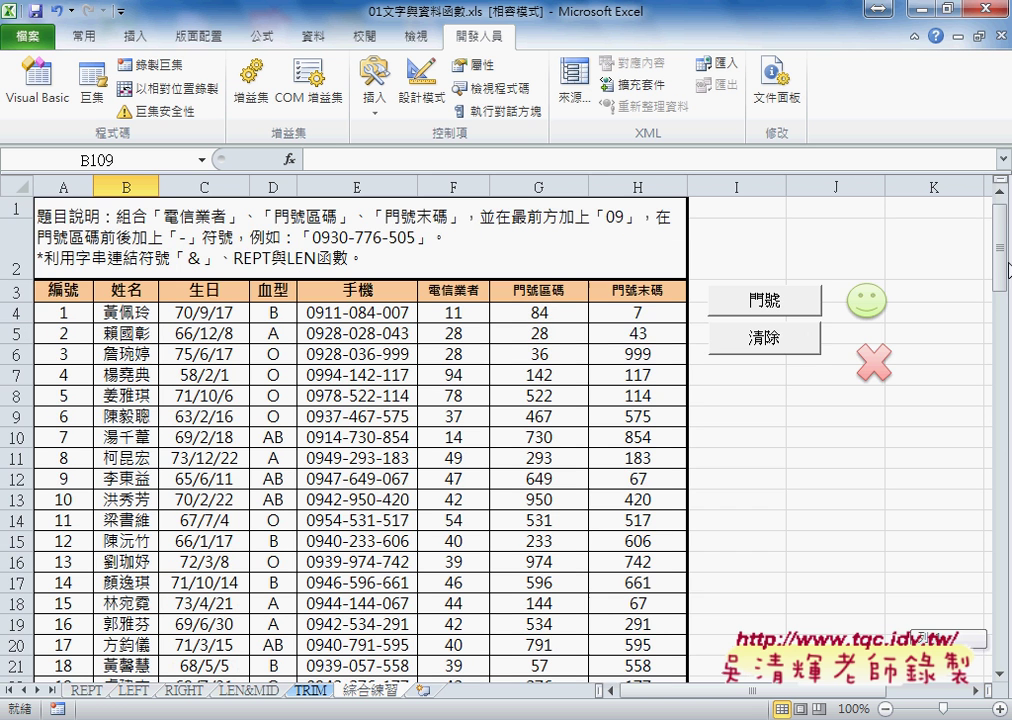
left_click(82, 293)
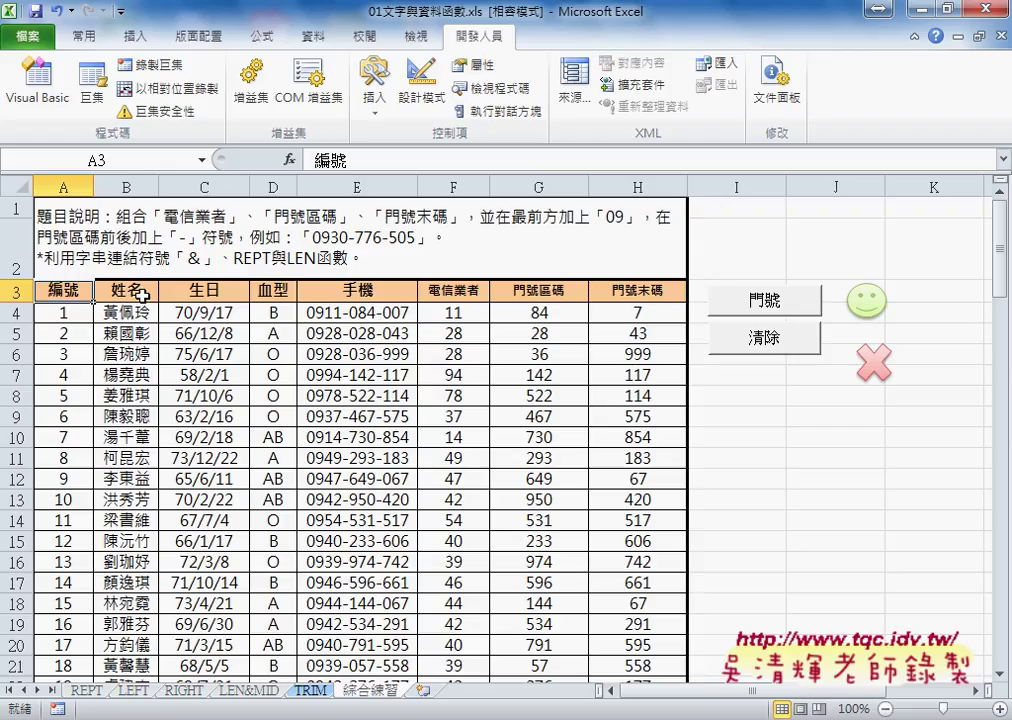
left_click_drag(142, 295, 280, 292)
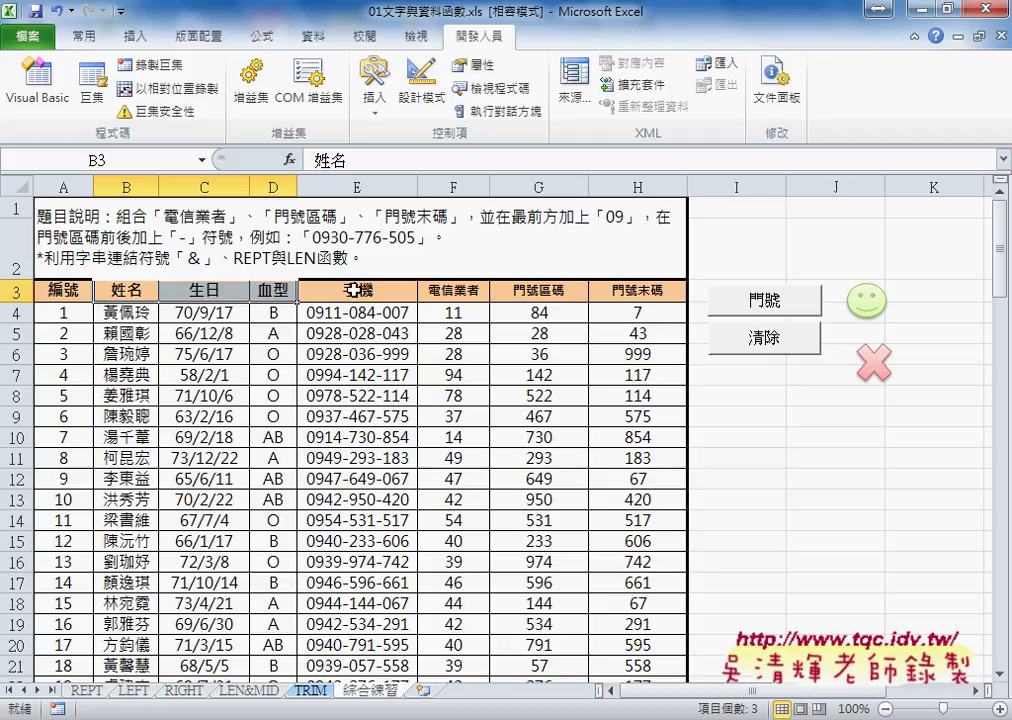
mouse_move(457, 292)
left_mouse_down()
mouse_move(637, 297)
mouse_move(628, 302)
left_mouse_up()
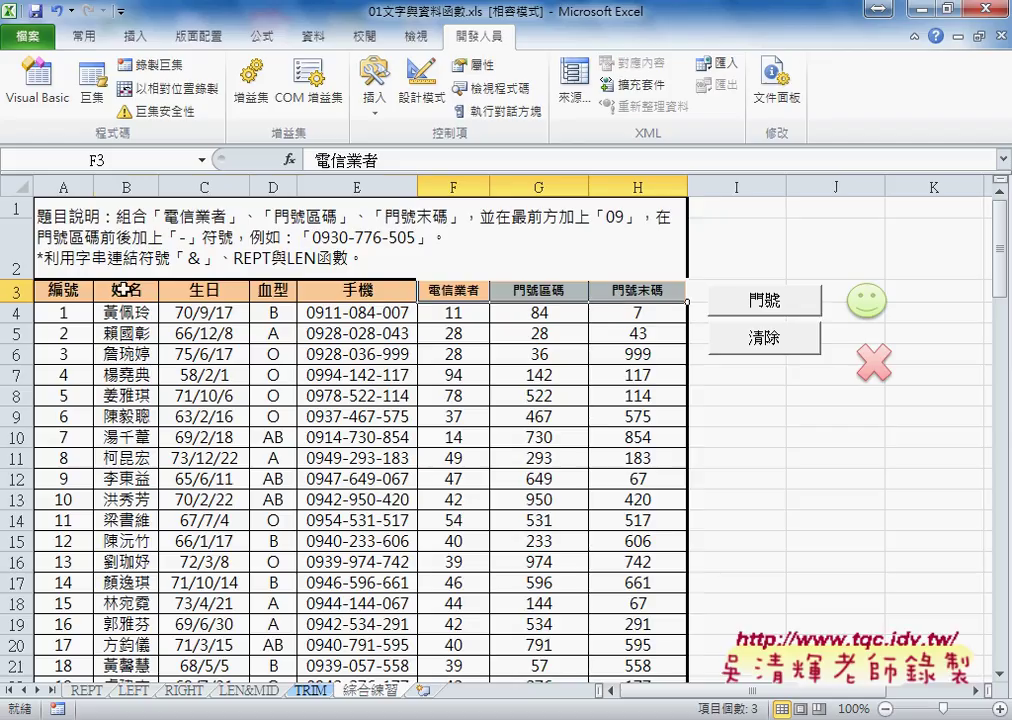
mouse_move(126, 291)
left_mouse_down()
mouse_move(627, 295)
mouse_move(617, 293)
left_mouse_up()
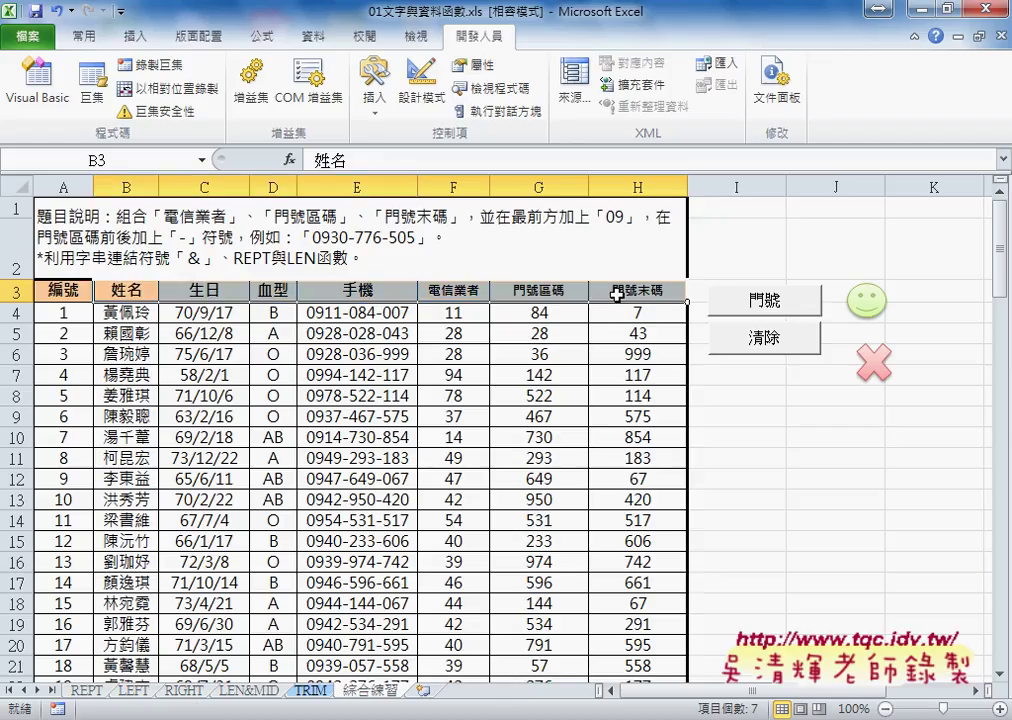
key("ctrl+c")
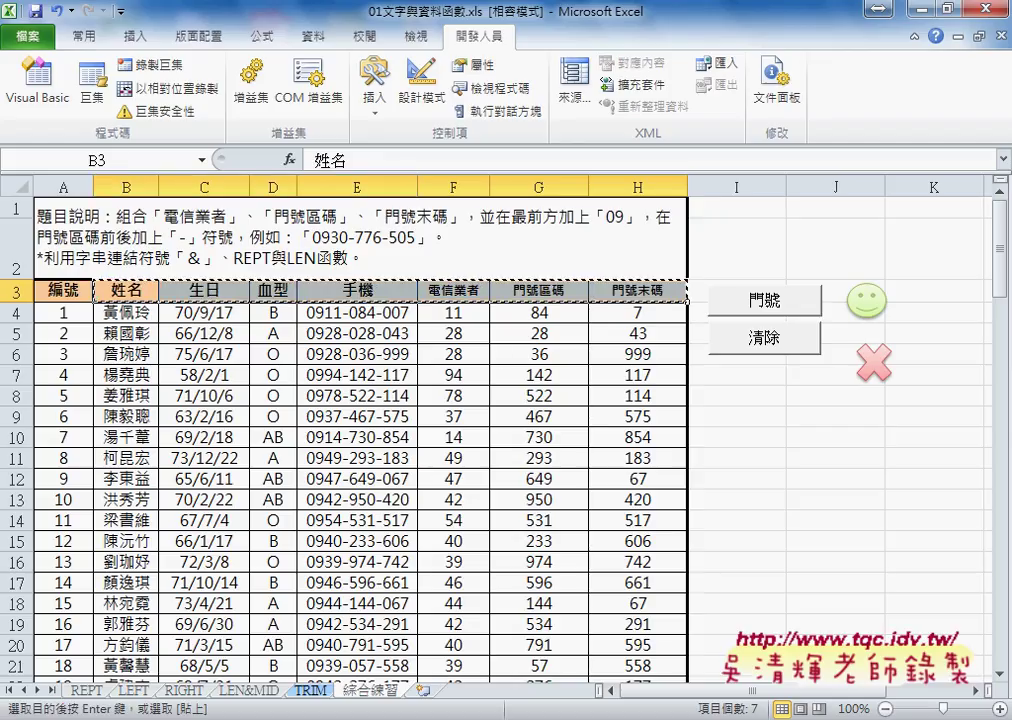
key("super")
Launch Notepad from Accessories and paste the copied header row into it.
left_click(105, 652)
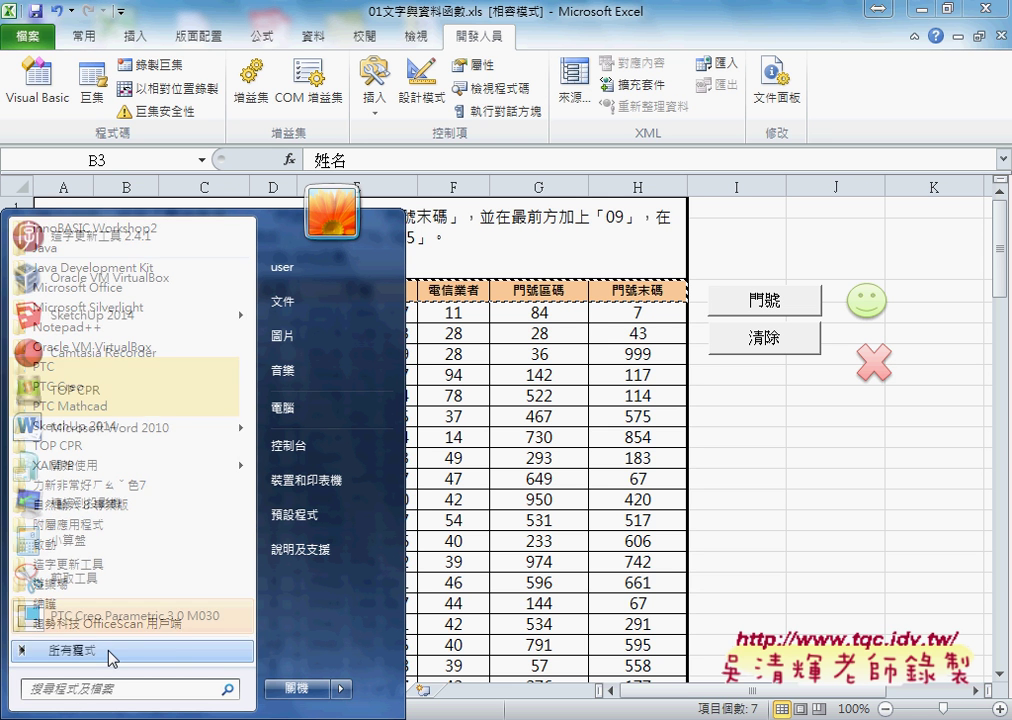
left_click(172, 534)
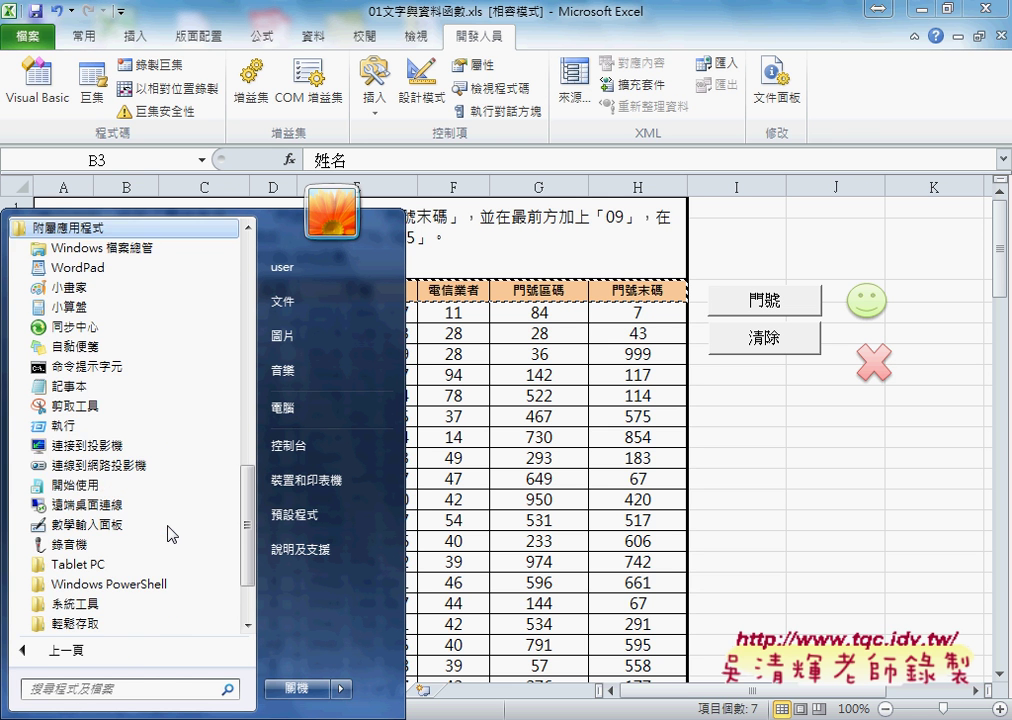
left_click(158, 388)
right_click(434, 409)
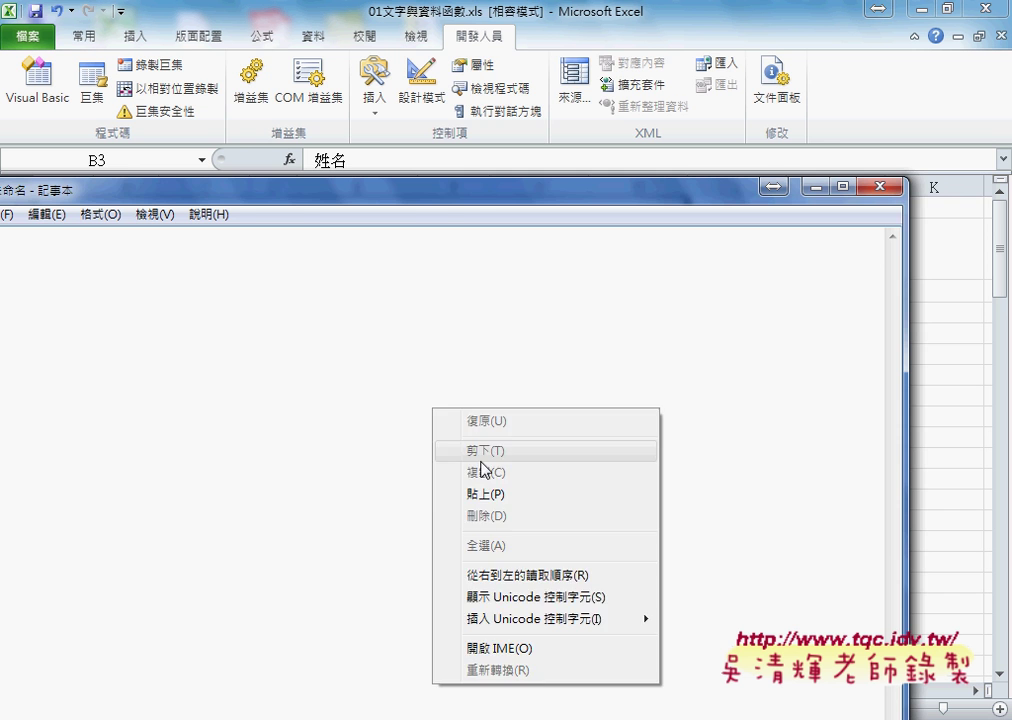
left_click(486, 494)
Narrow and reposition the Notepad window so columns A–B stay visible.
mouse_move(370, 188)
left_mouse_down()
mouse_move(583, 97)
mouse_move(424, 184)
left_mouse_up()
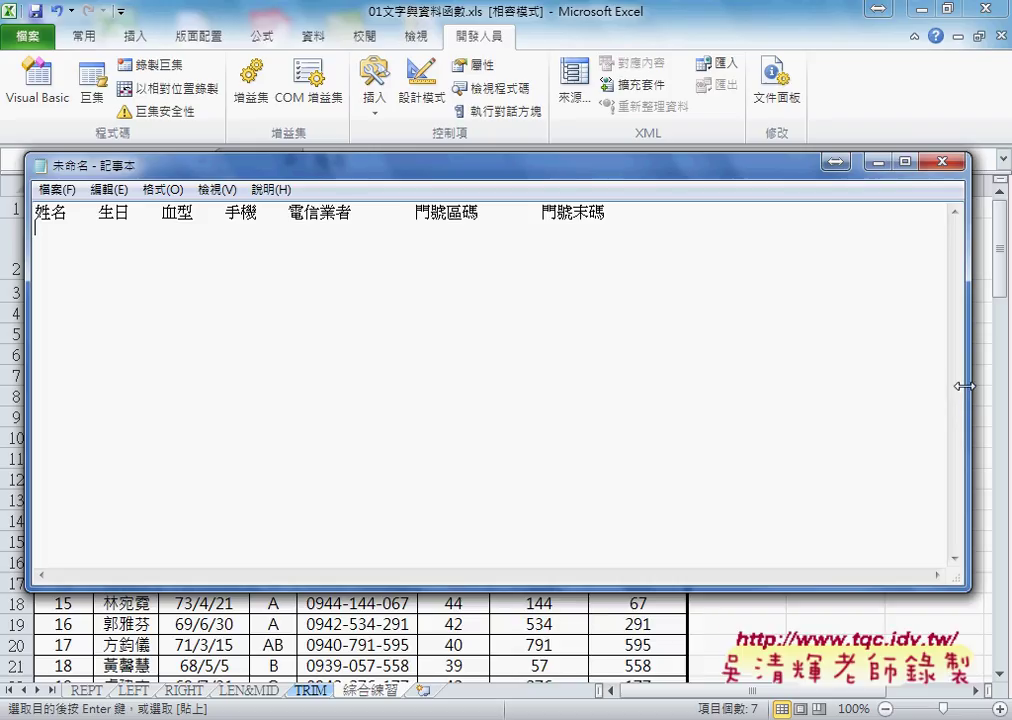
left_click_drag(964, 386, 670, 386)
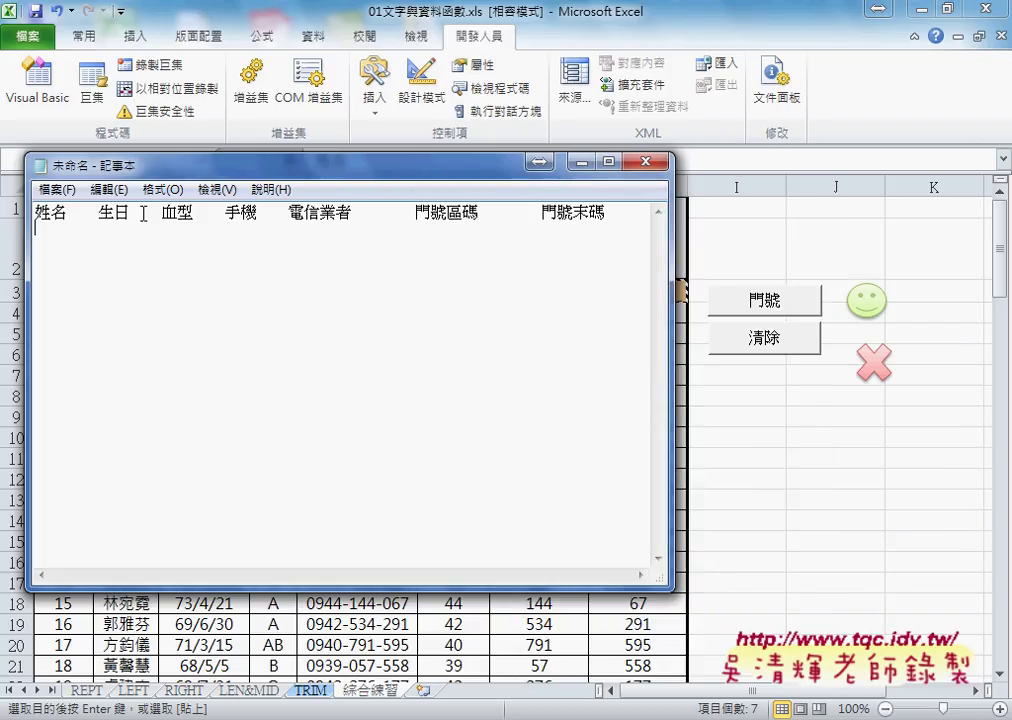
left_click_drag(405, 165, 543, 152)
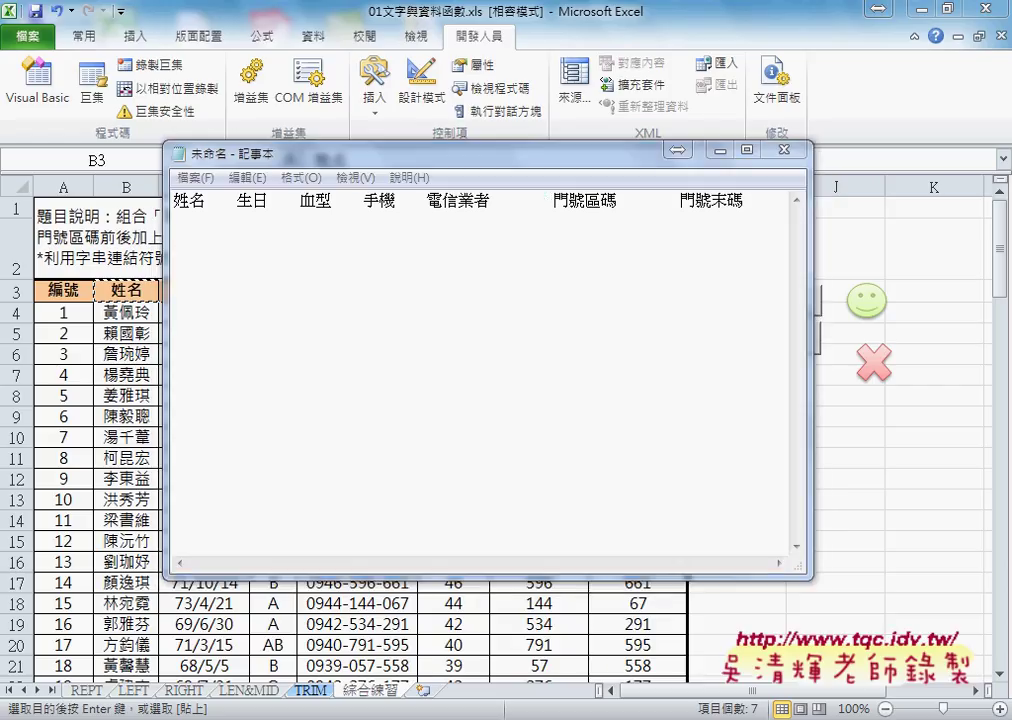
Bring the 會員系統 form editor forward and reopen the Toolbox from the View menu.
left_click(479, 660)
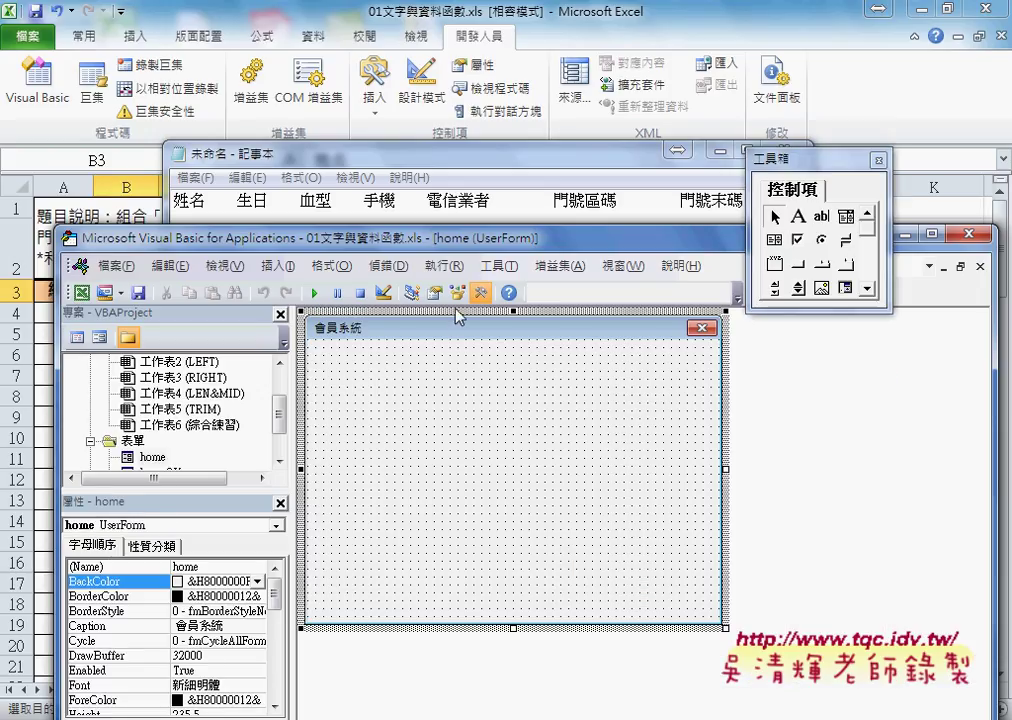
left_click(799, 216)
left_click_drag(810, 184, 813, 339)
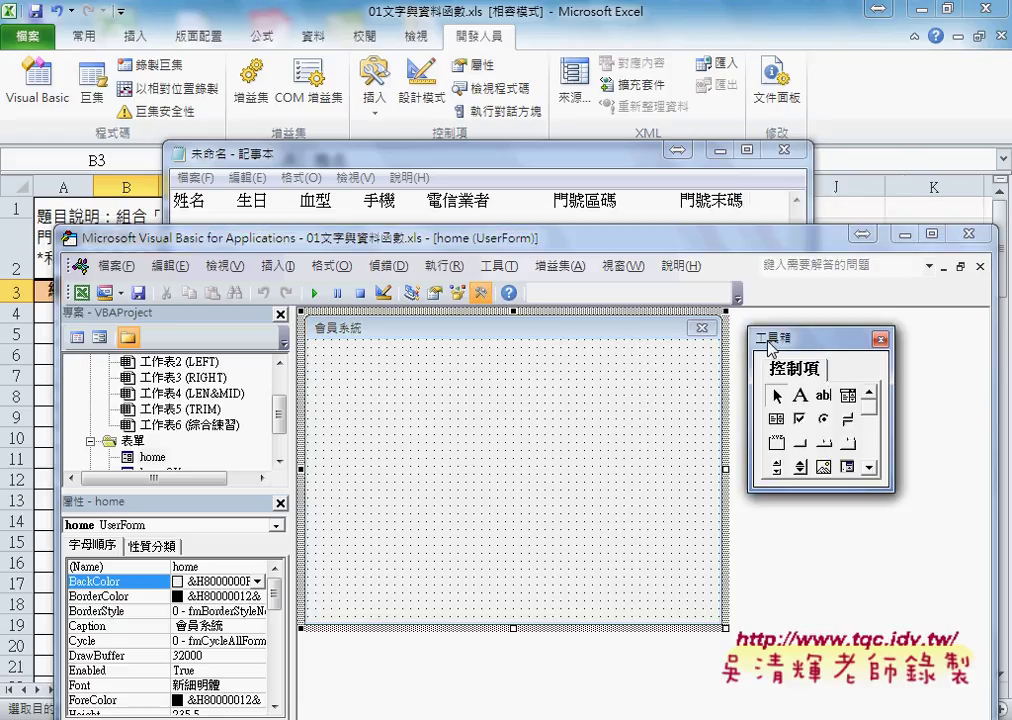
left_click(880, 341)
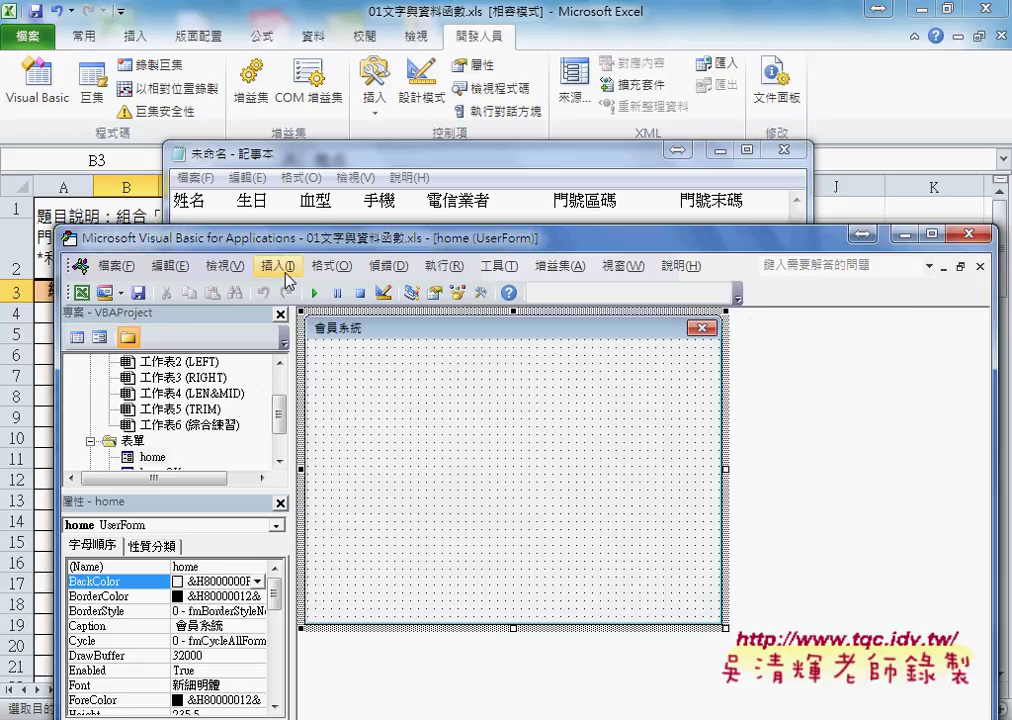
left_click(226, 266)
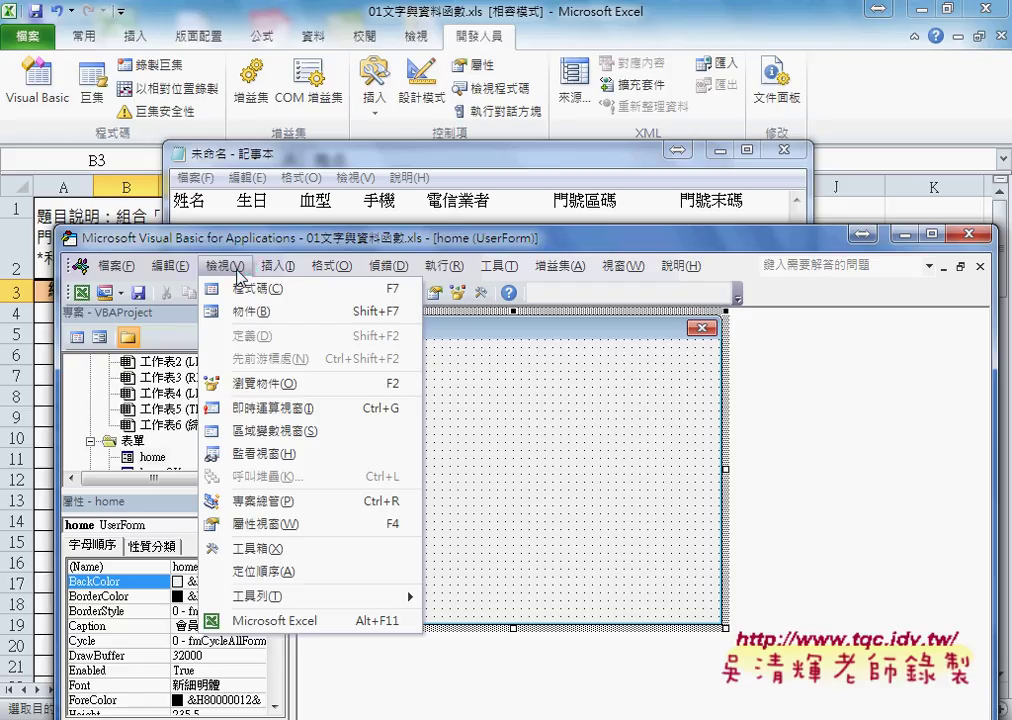
left_click(270, 548)
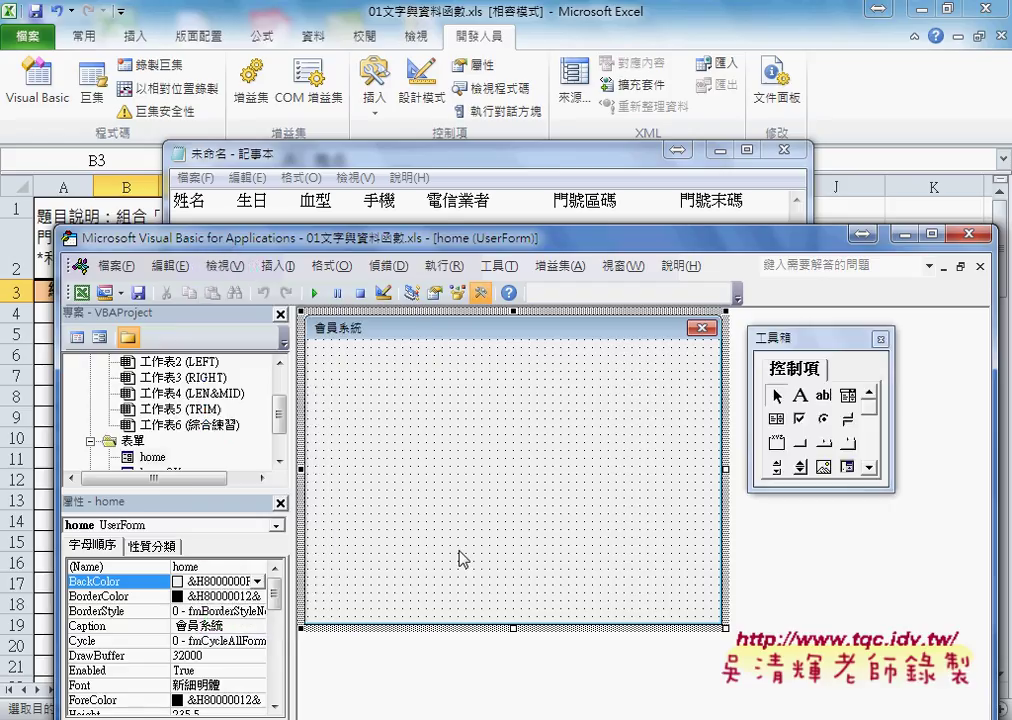
Draw a Label control near the top-left of the 會員系統 form.
left_click(801, 398)
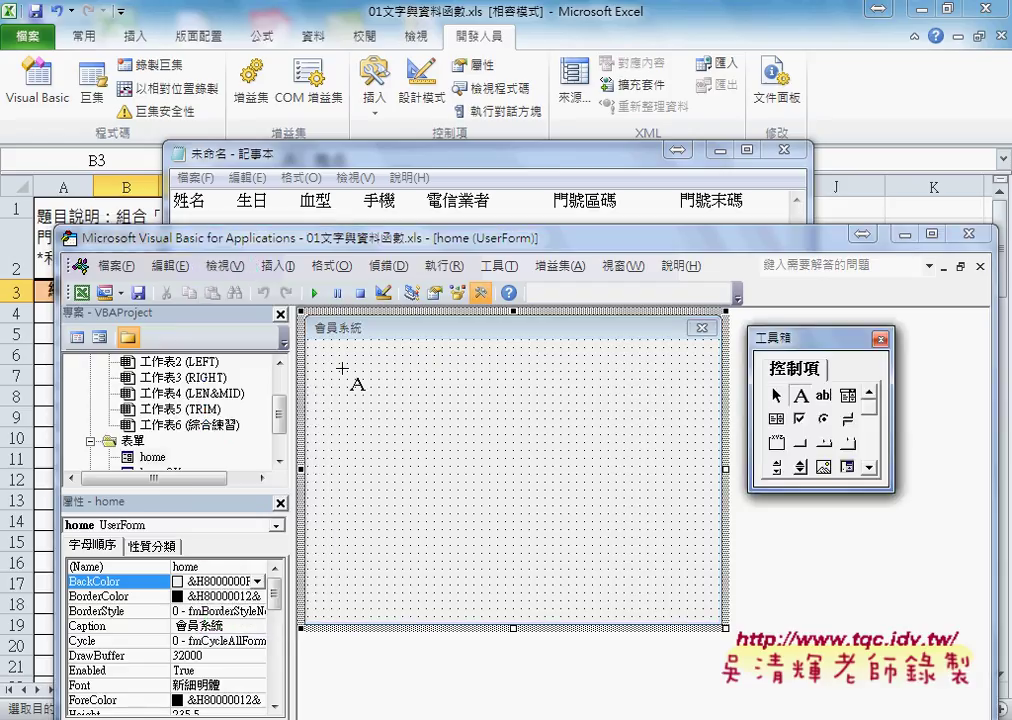
mouse_move(339, 363)
left_mouse_down()
mouse_move(380, 400)
mouse_move(446, 406)
left_mouse_up()
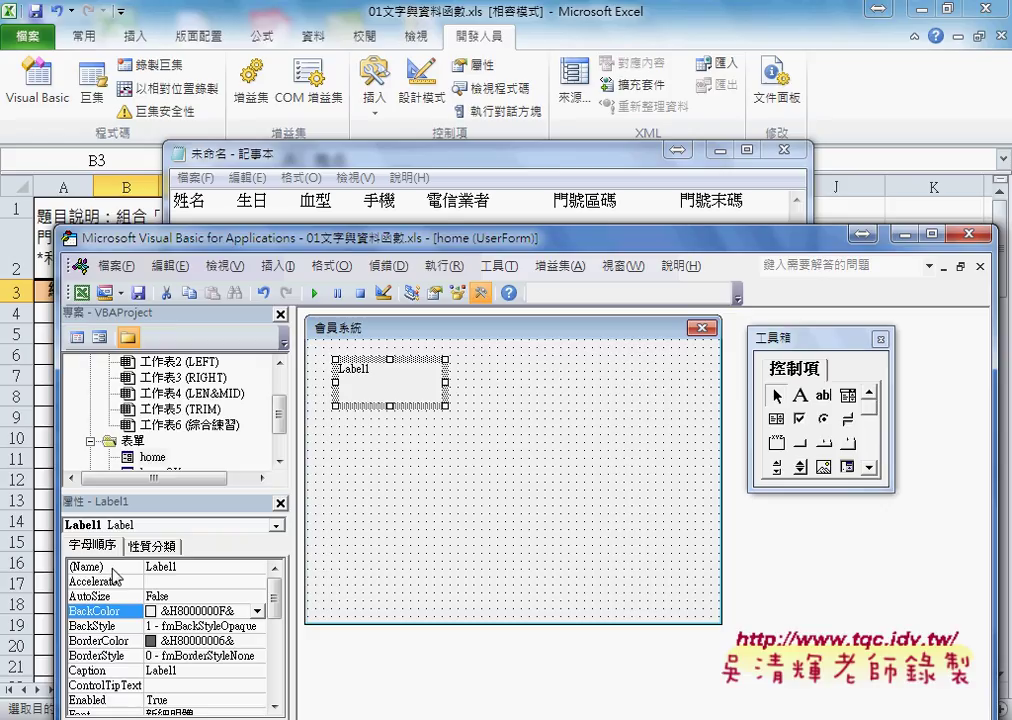
left_click(104, 671)
Copy 姓名 from the Notepad list and paste it as Label1's Caption.
left_click(197, 203)
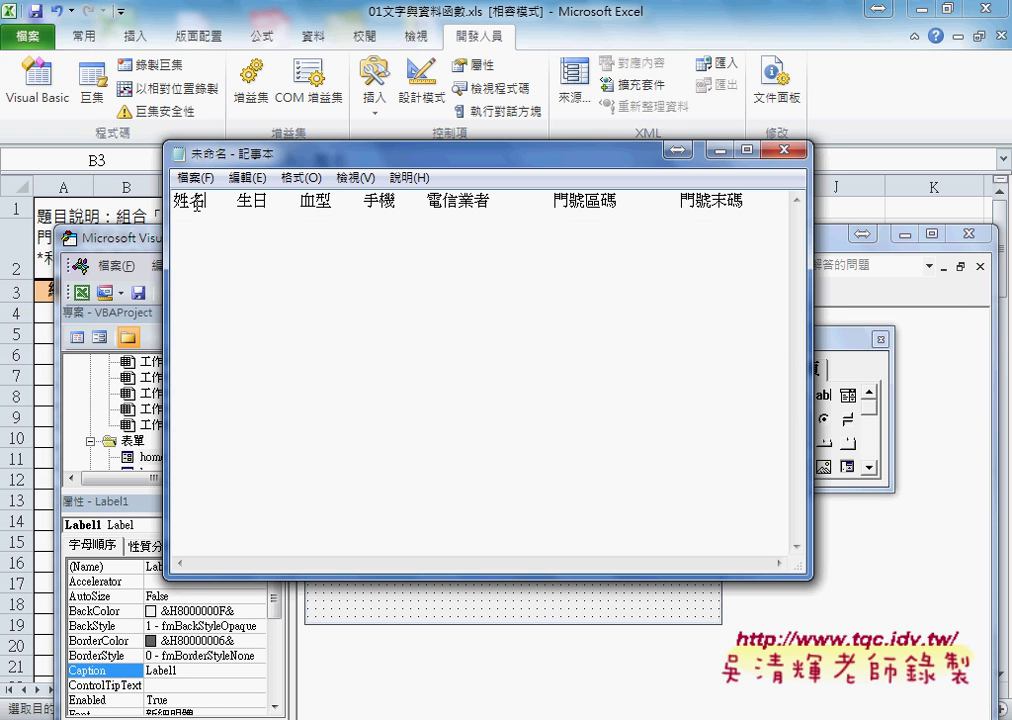
double_click(197, 203)
right_click(199, 204)
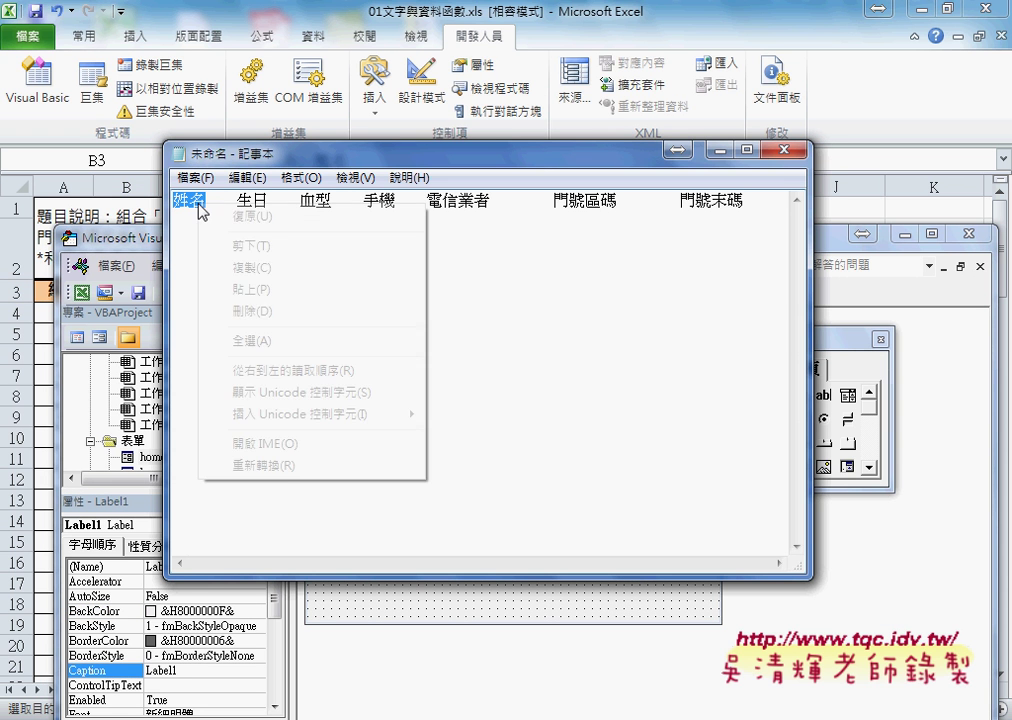
left_click(241, 268)
left_click(197, 670)
double_click(162, 670)
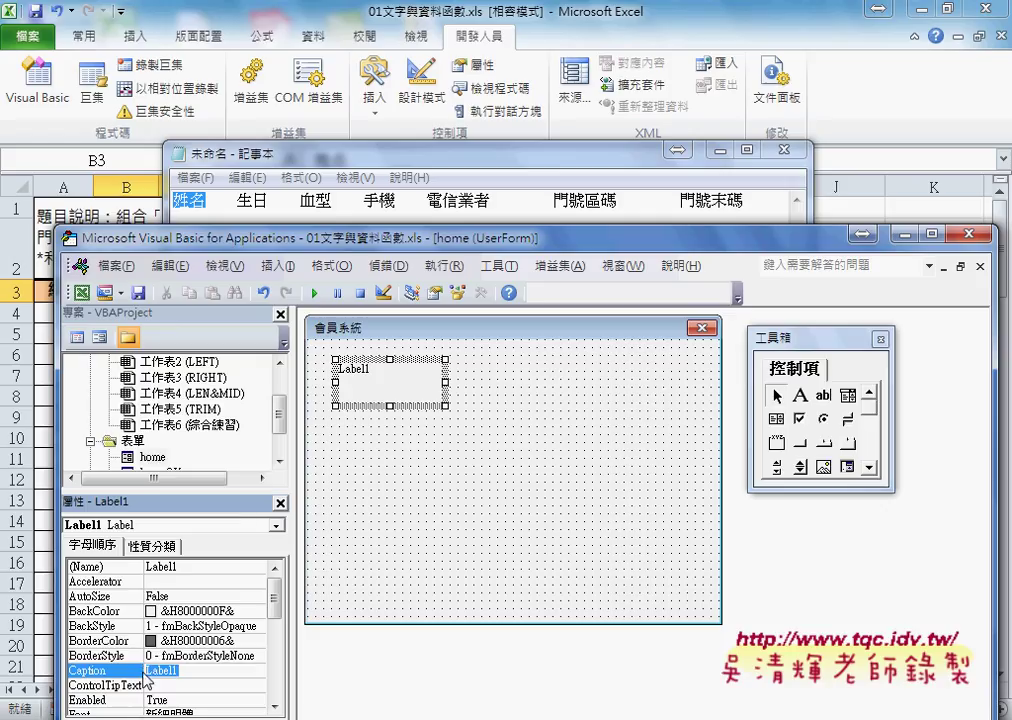
key("ctrl+v")
key("Return")
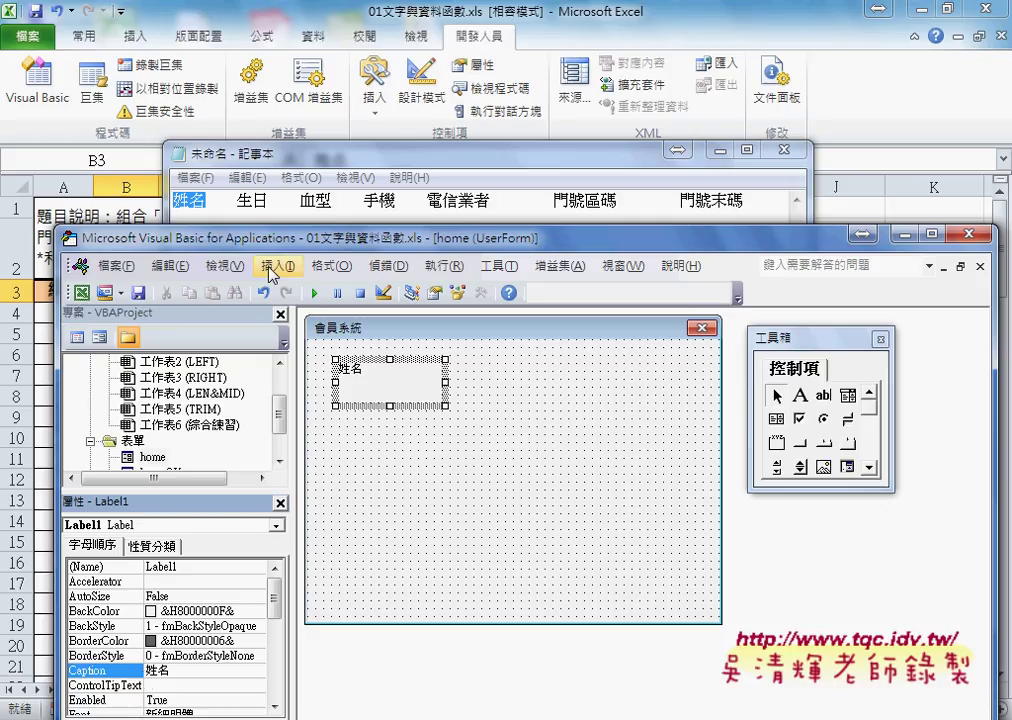
left_click_drag(268, 240, 268, 226)
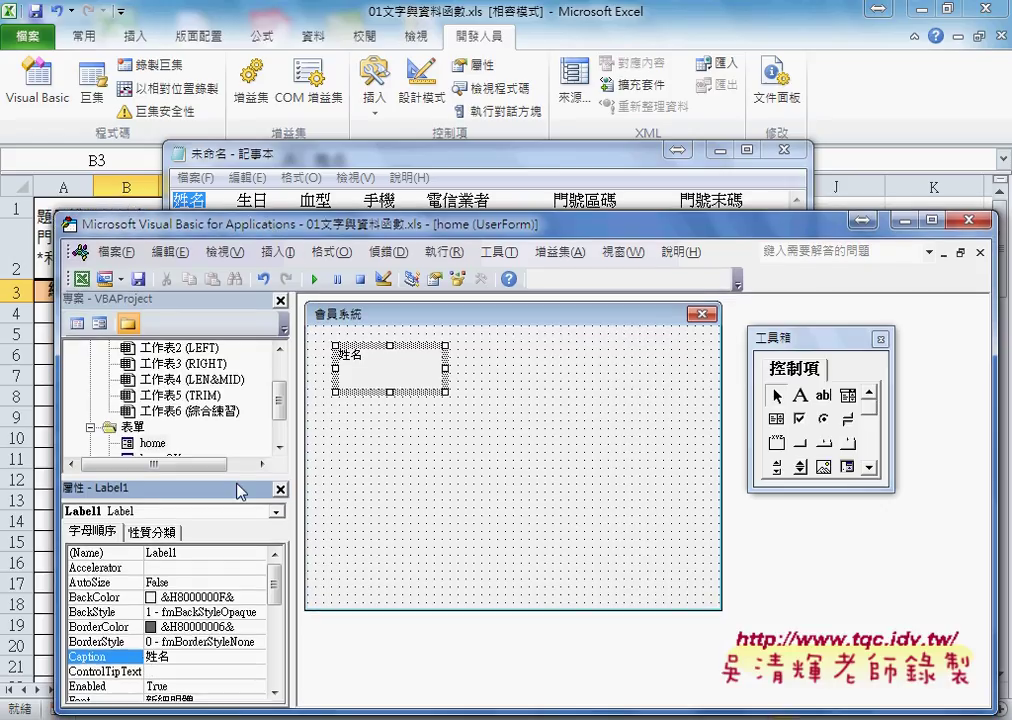
left_click_drag(274, 598, 278, 613)
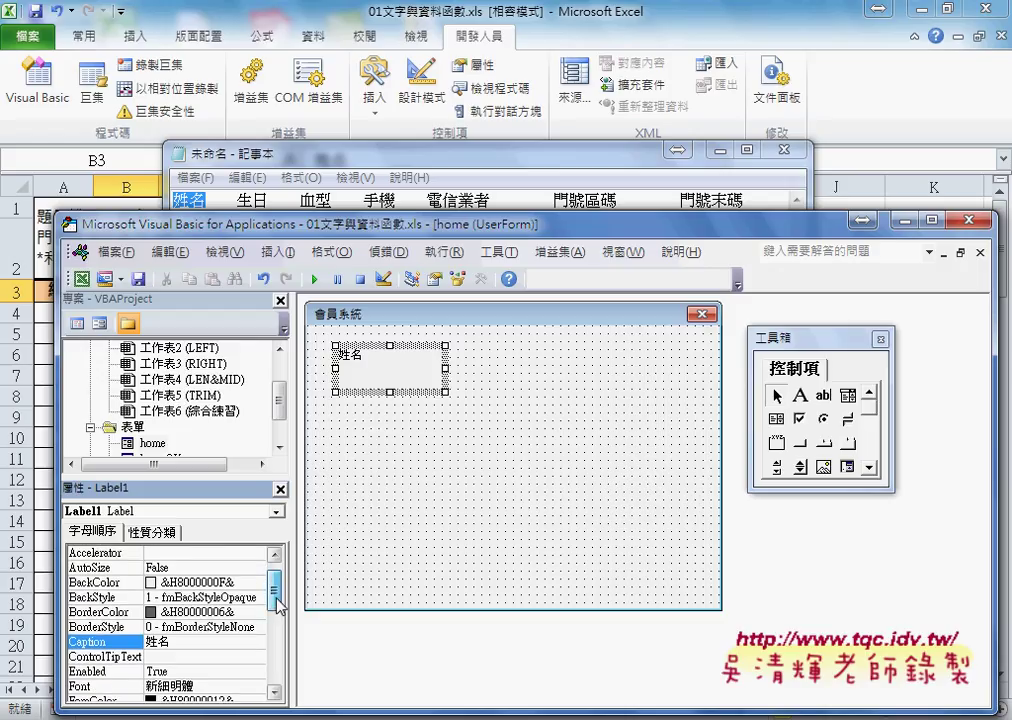
left_click(118, 656)
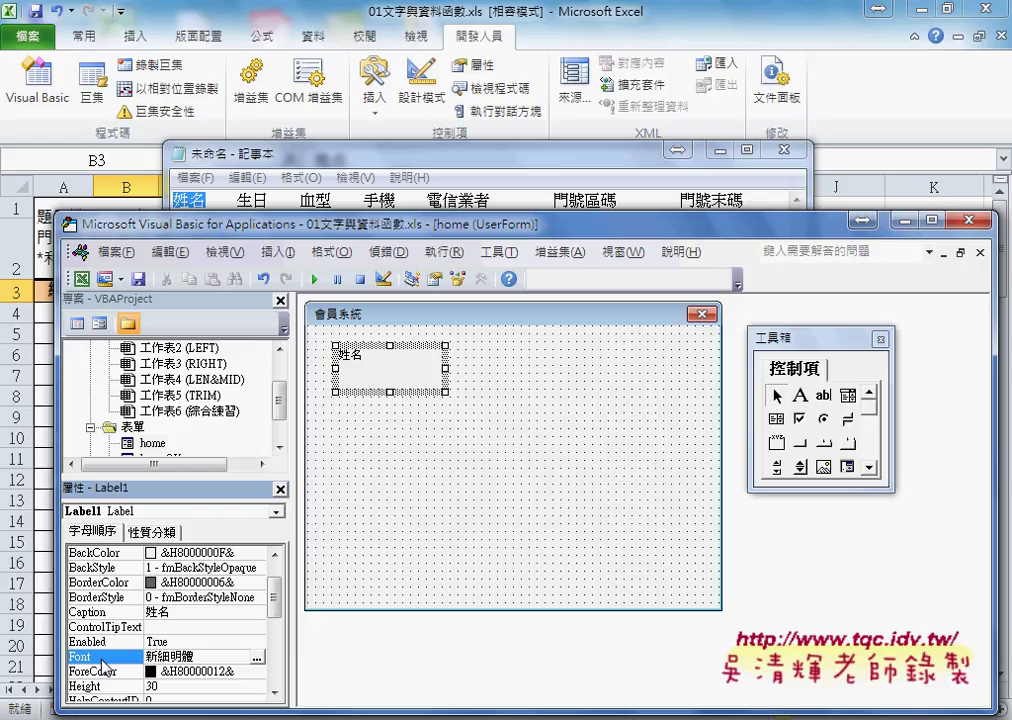
Set the 姓名 label's font size to 14 and shrink its box to fit the caption.
left_click(259, 659)
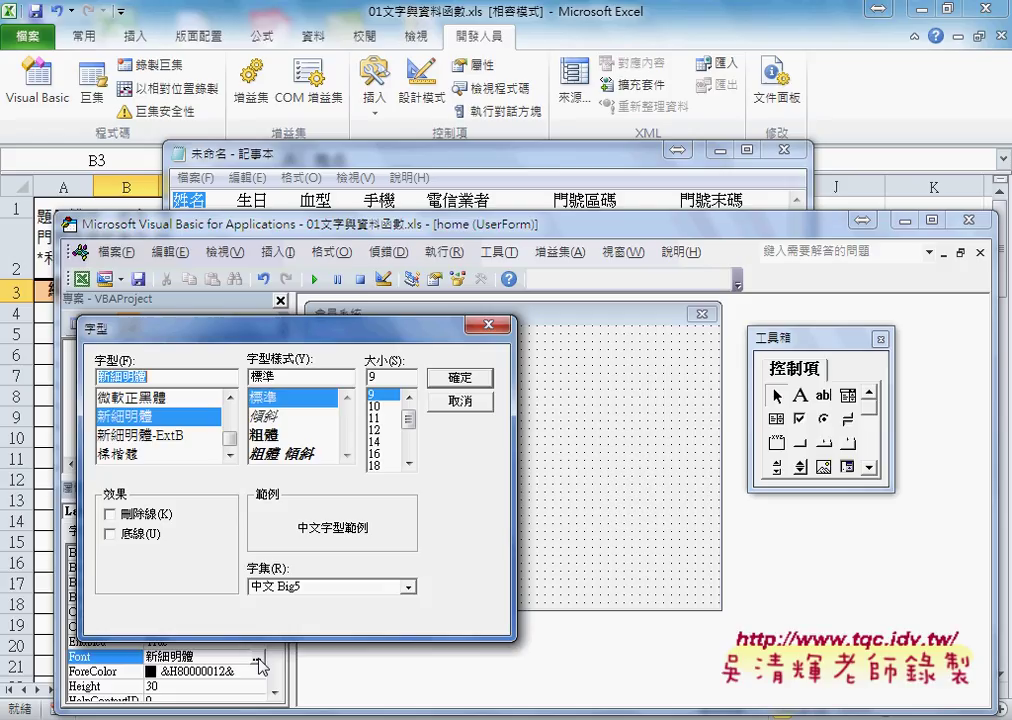
left_click(377, 442)
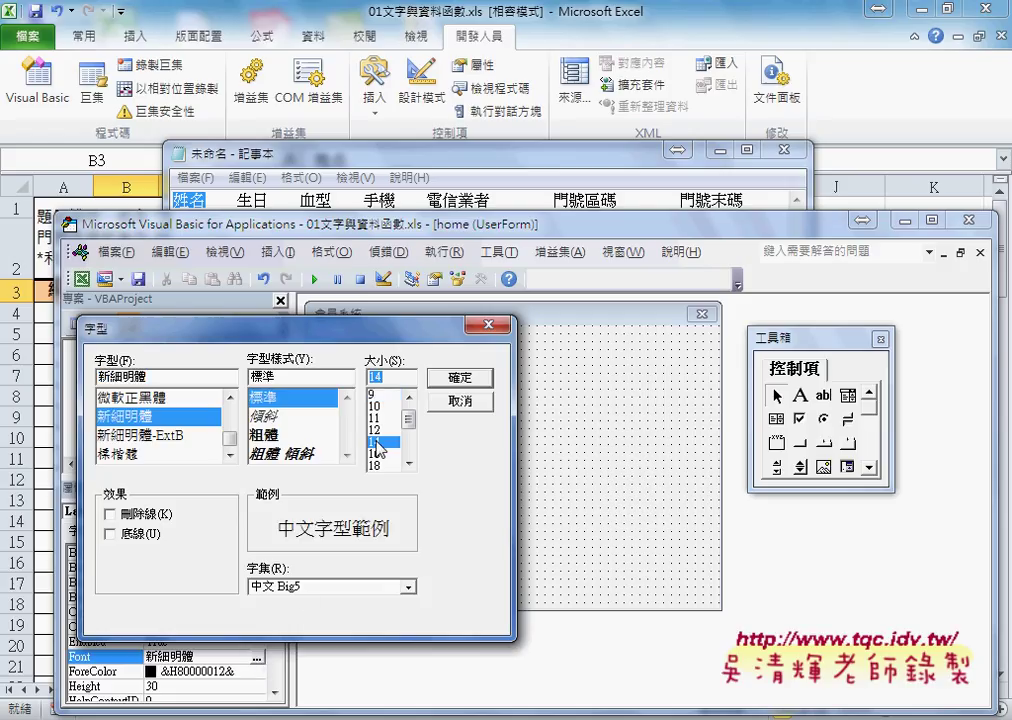
left_click(477, 380)
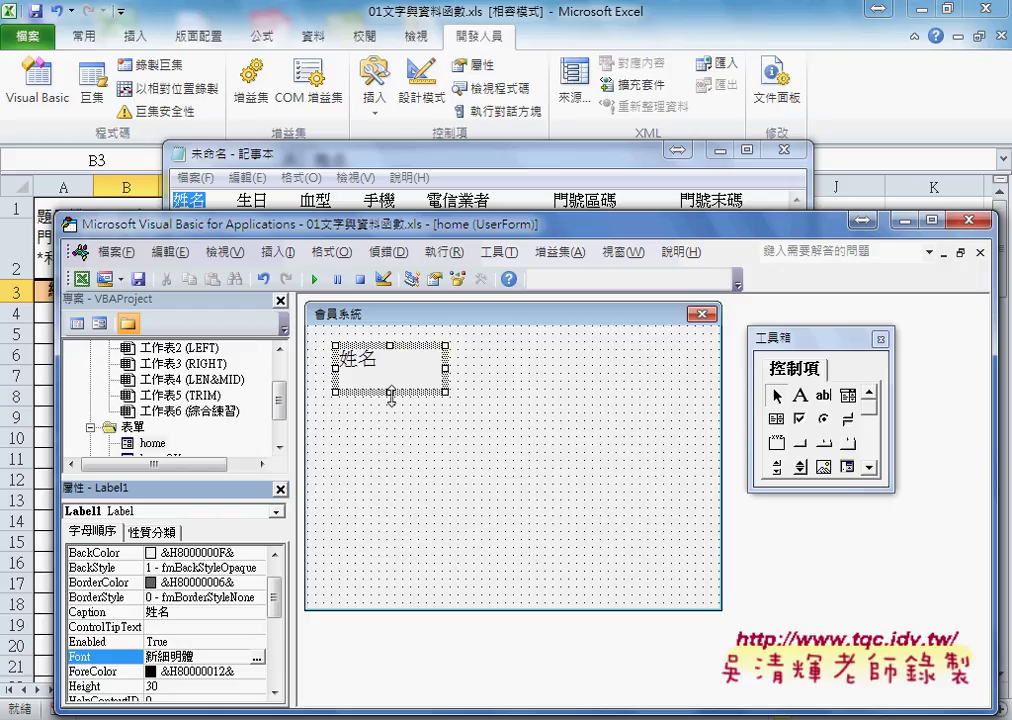
left_click_drag(390, 392, 391, 382)
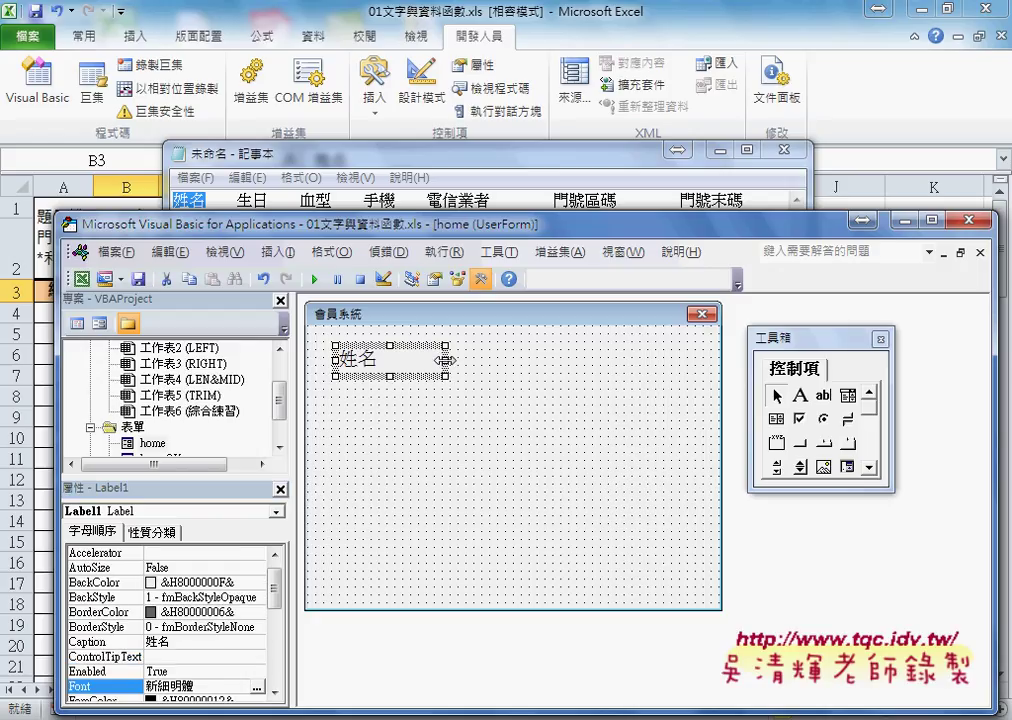
mouse_move(446, 360)
left_mouse_down()
mouse_move(431, 361)
mouse_move(441, 364)
left_mouse_up()
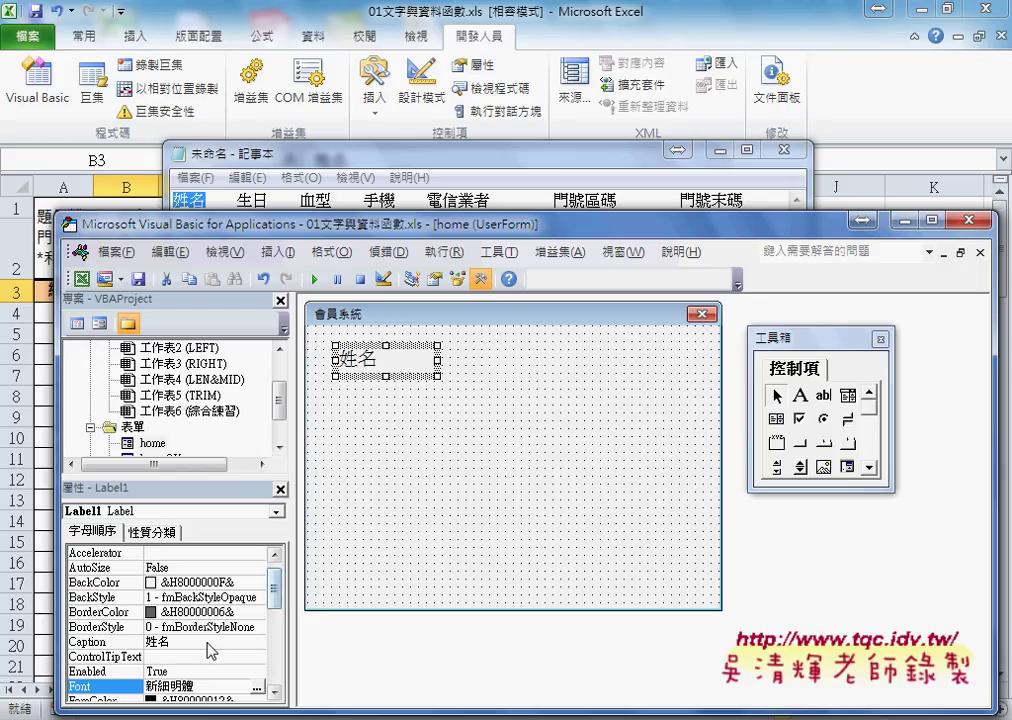
left_click_drag(278, 597, 278, 610)
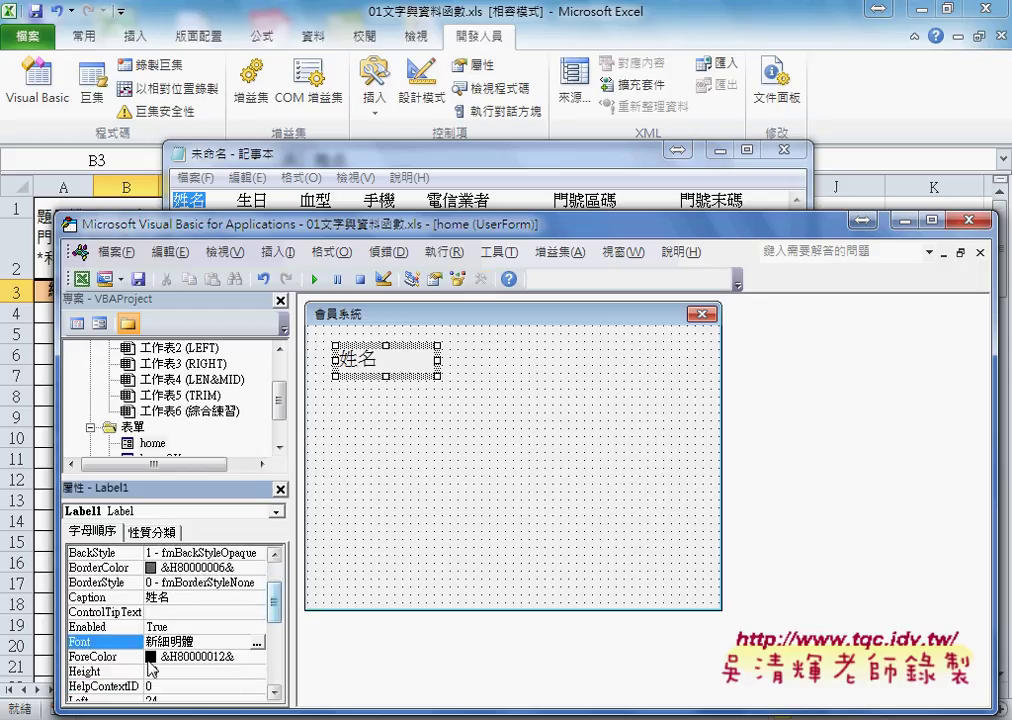
Set the label's ForeColor to dark blue (&H00C00000&) from the 調色盤 palette.
left_click(106, 657)
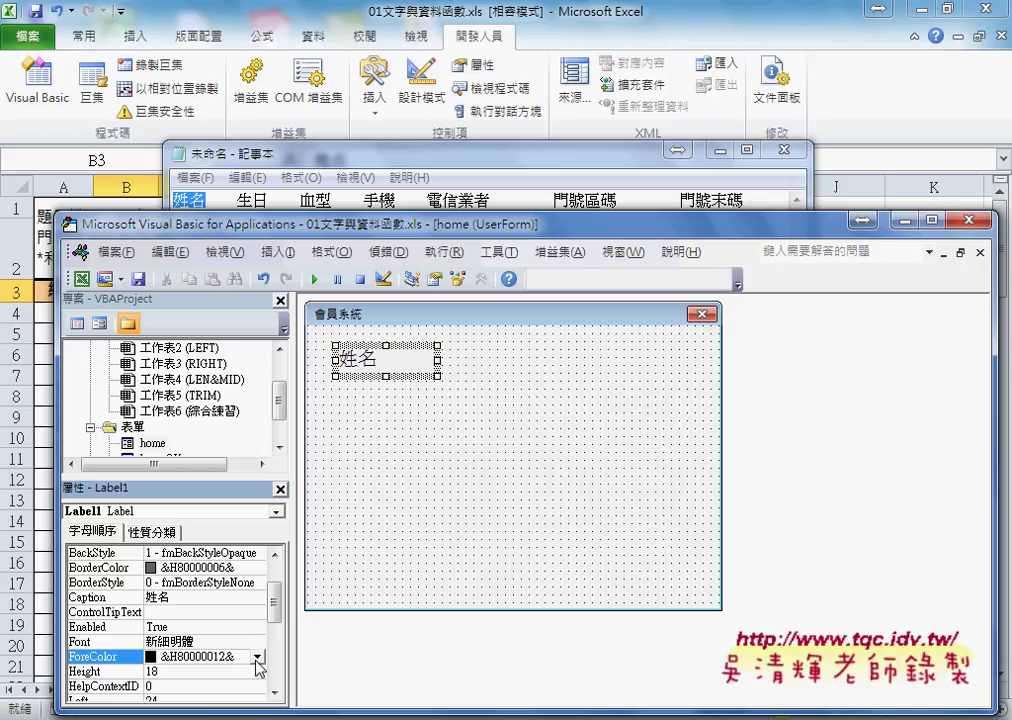
left_click(257, 657)
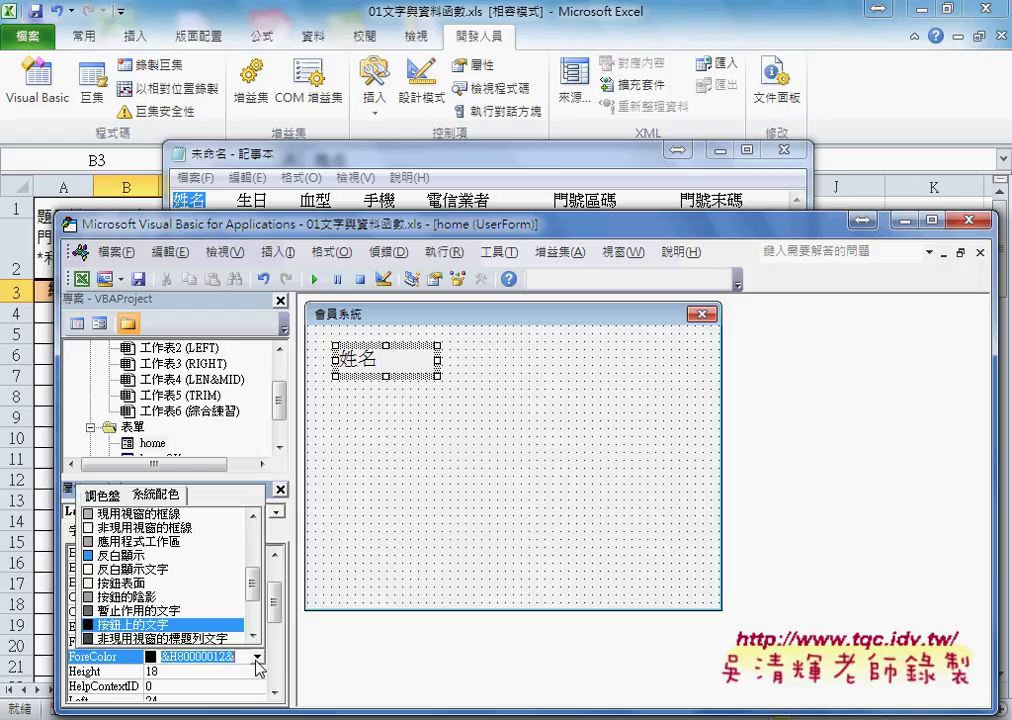
left_click(104, 495)
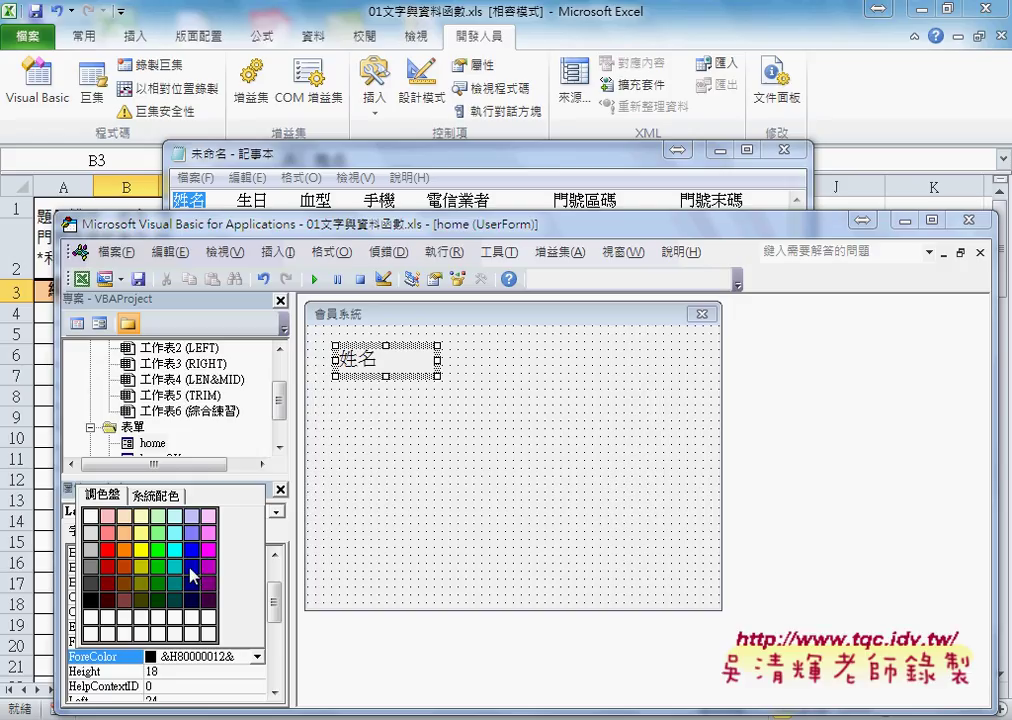
left_click(191, 573)
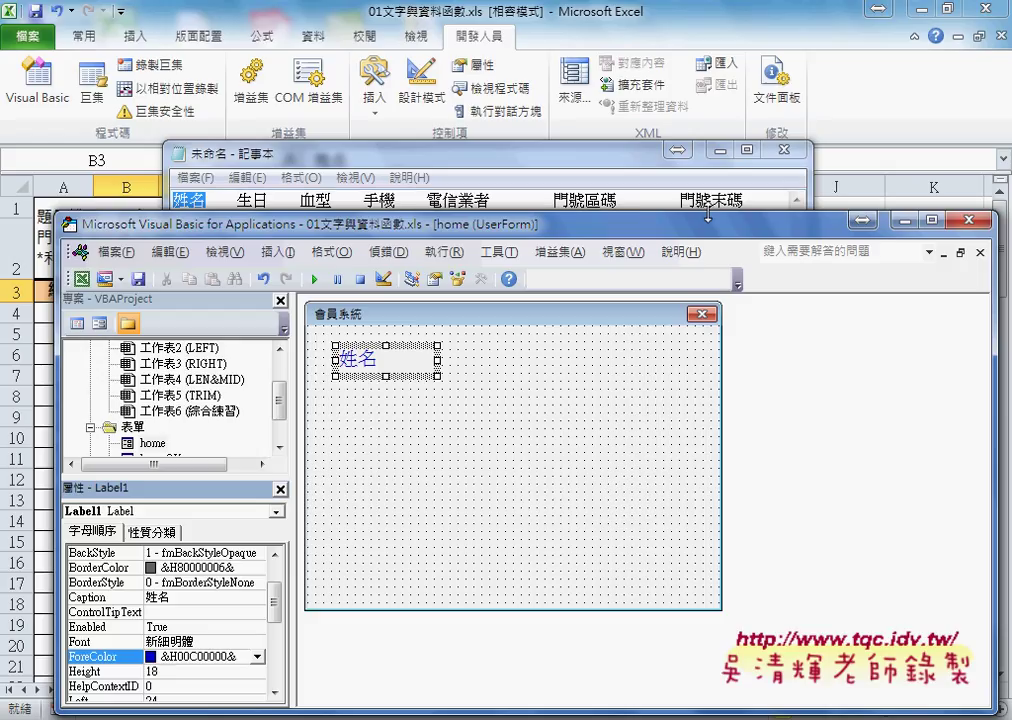
left_click(469, 408)
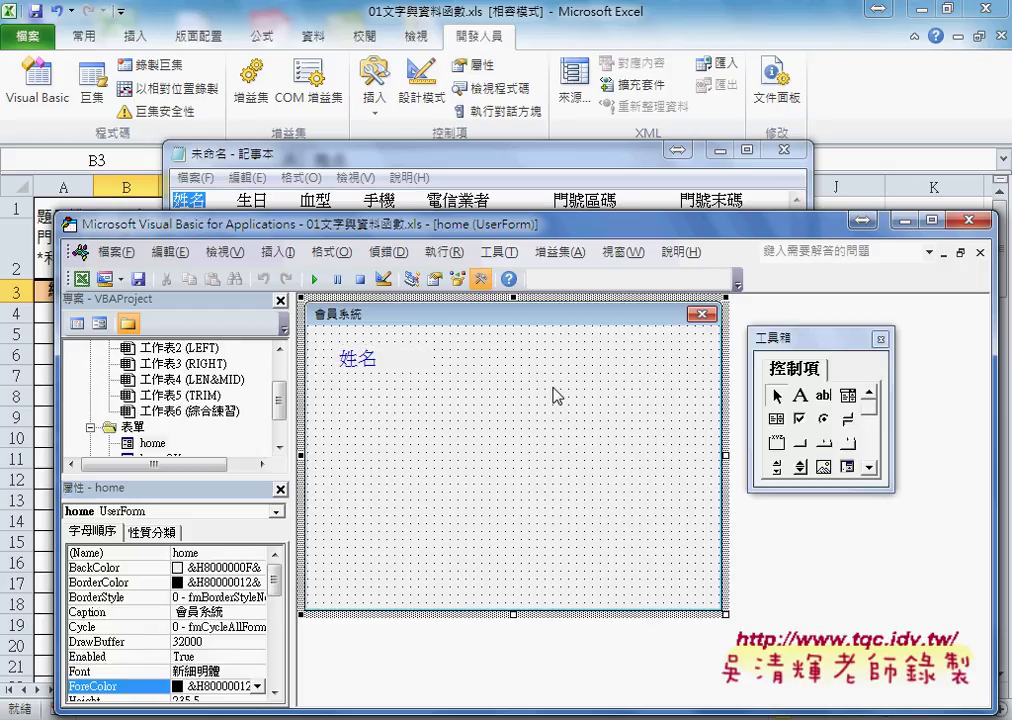